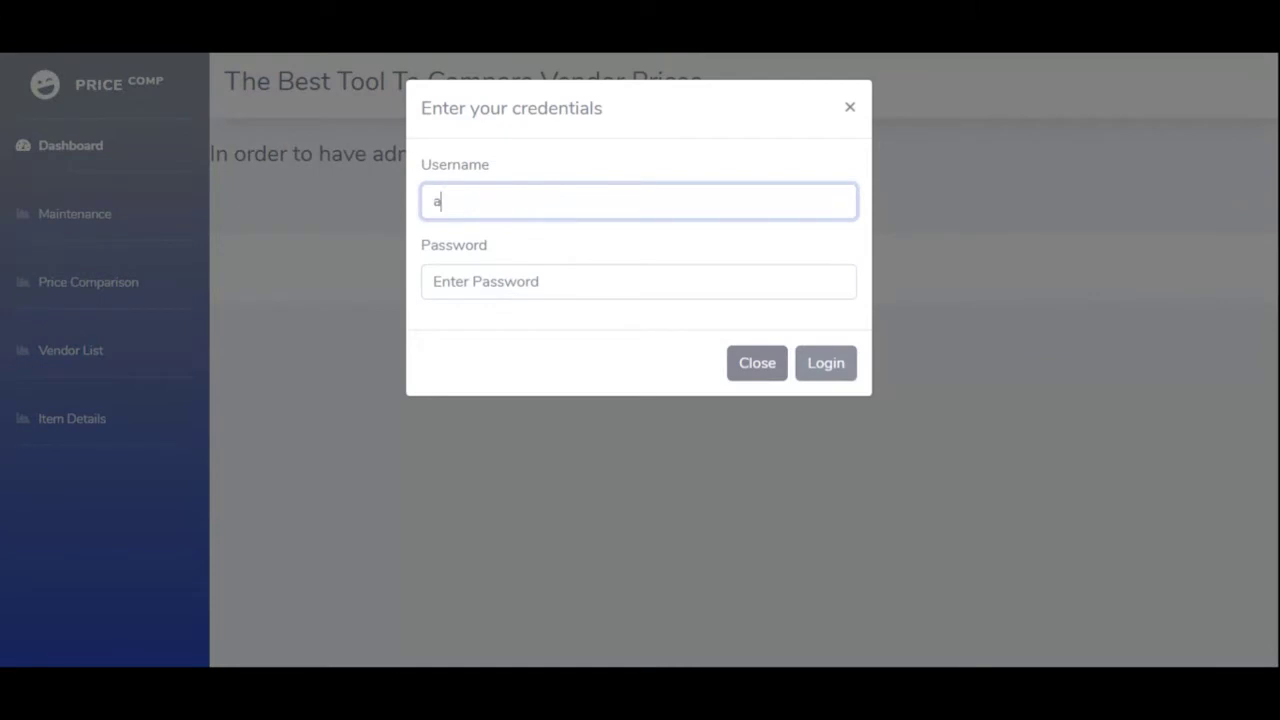
- Log in to PriceComp as the administrator with the admin password
key("Tab")
type("admin123")
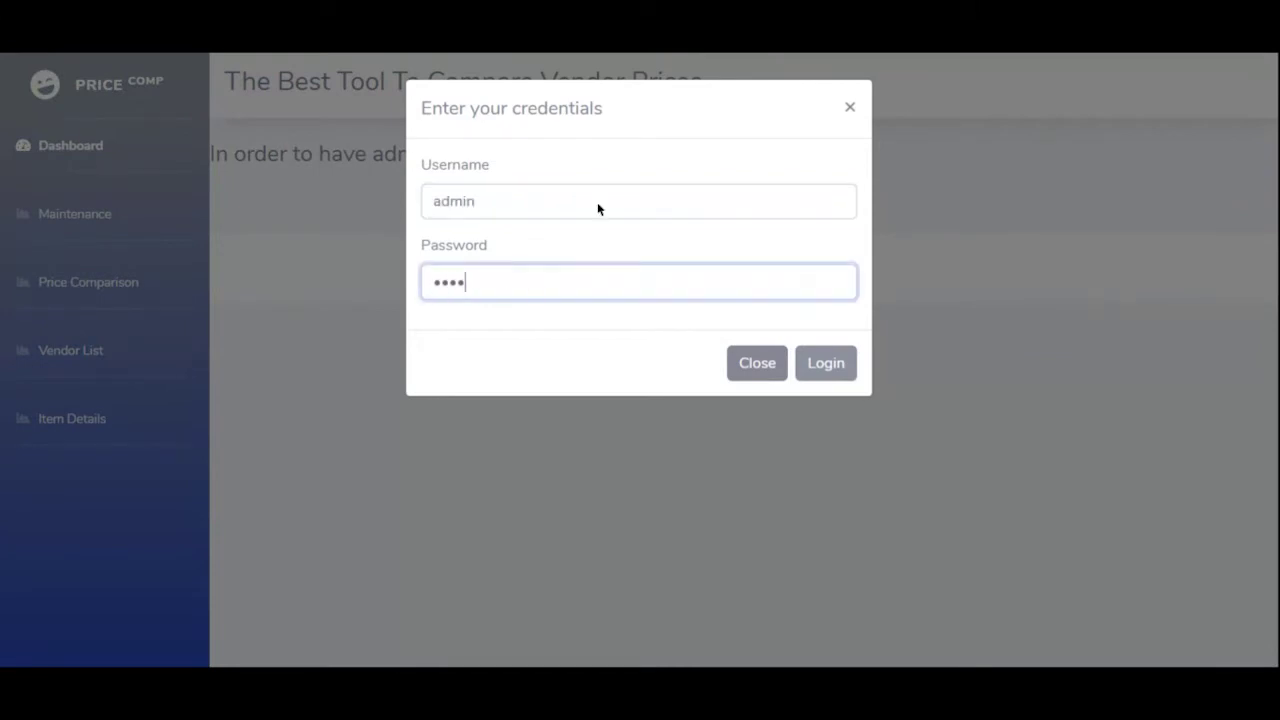
left_click(822, 366)
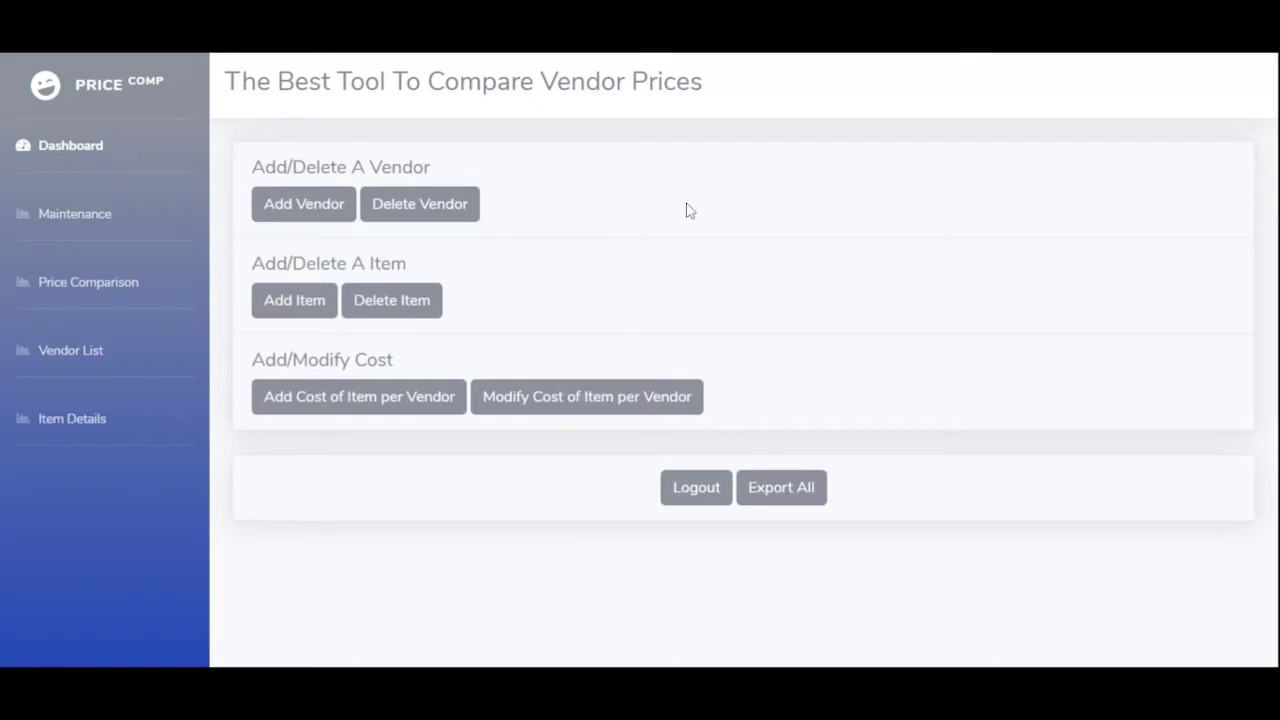
- Start a new Domestic vendor, entering the vendor's name, street address and contact number
left_click(318, 213)
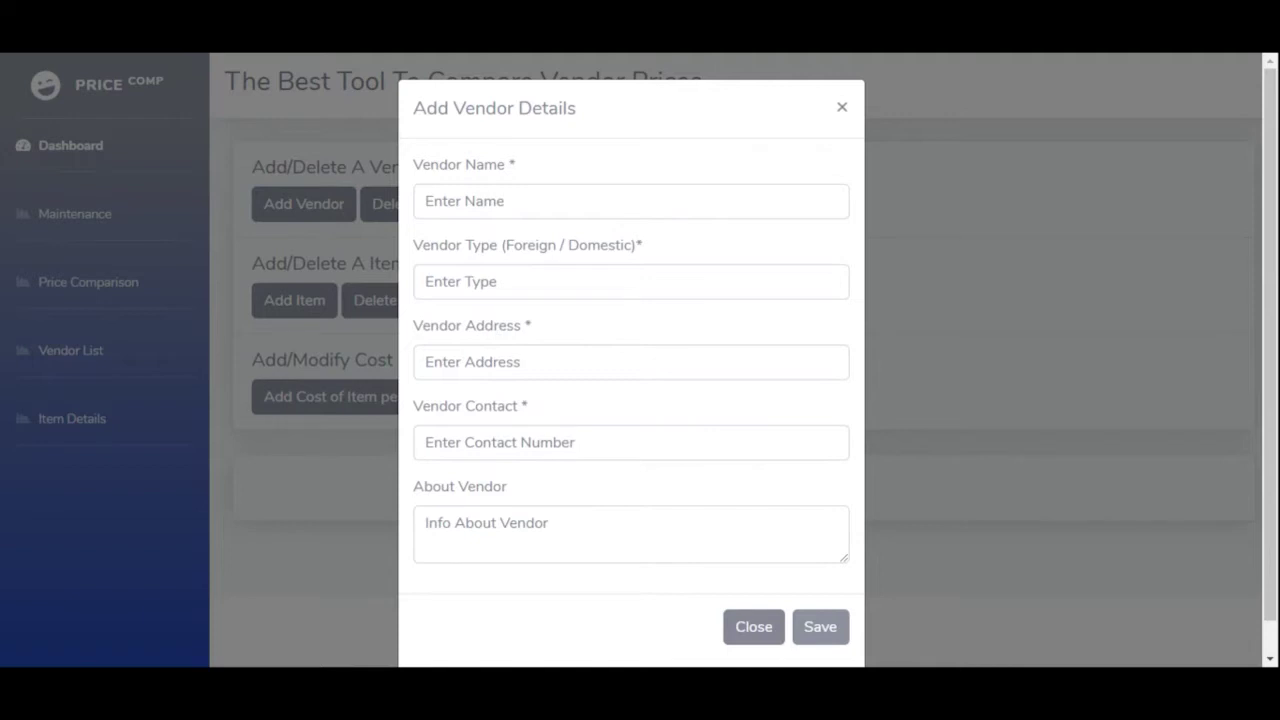
left_click(631, 201)
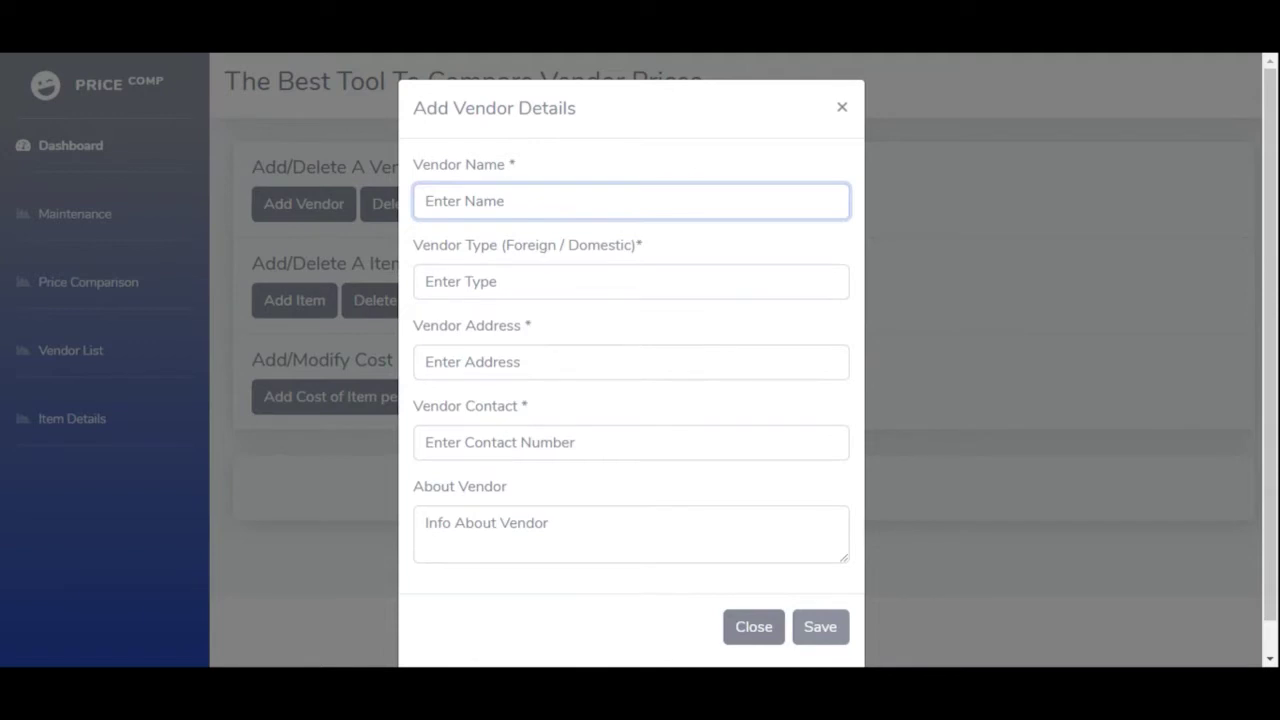
type("Mr Jones")
key("Tab")
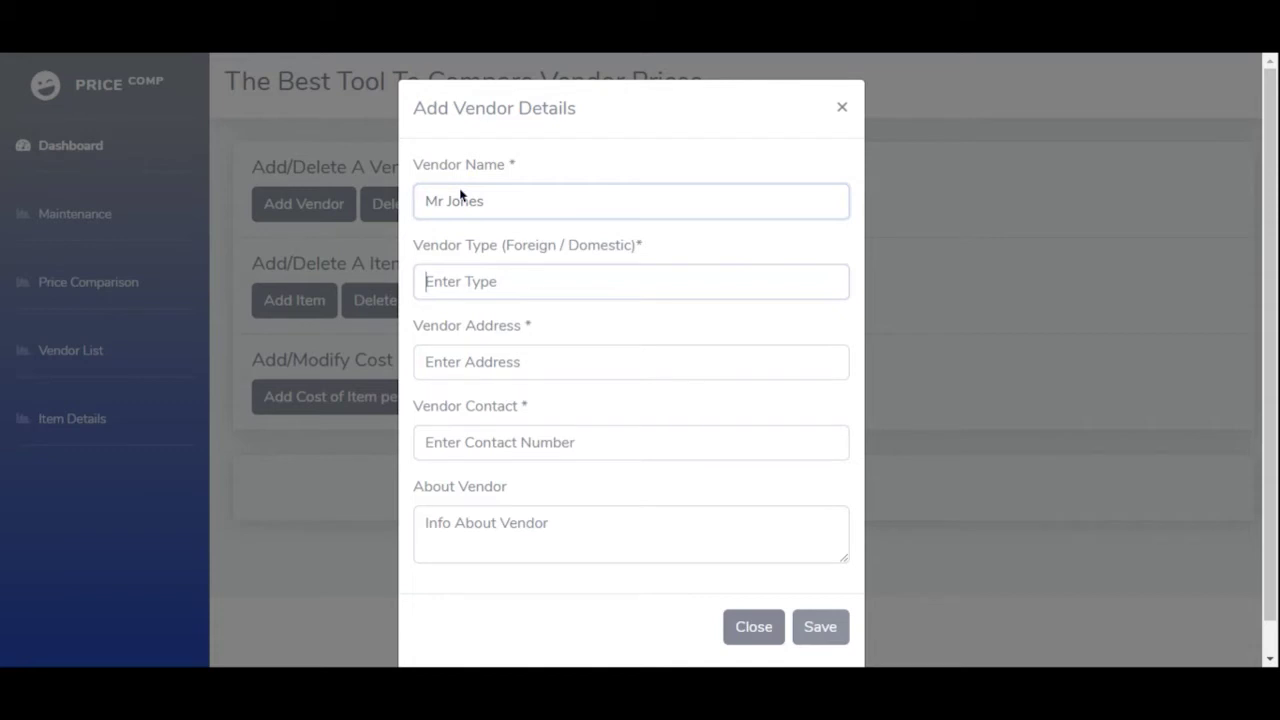
type("D")
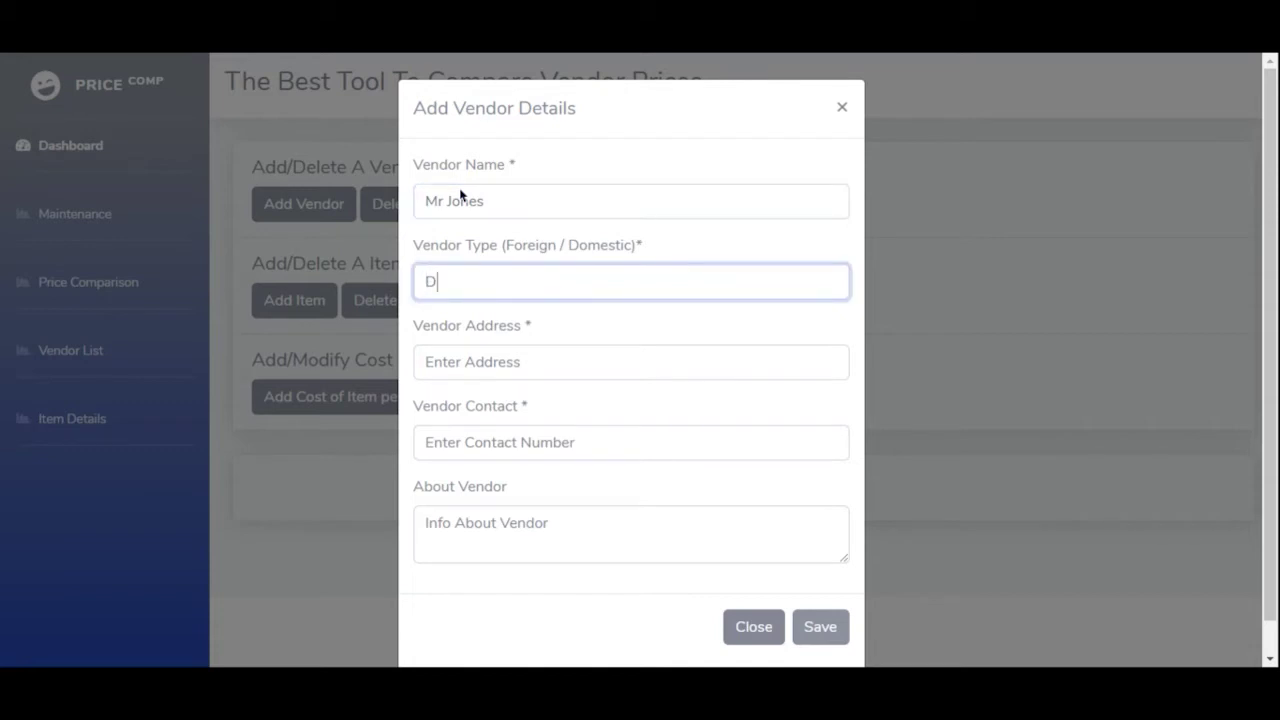
type("omestic")
key("Tab")
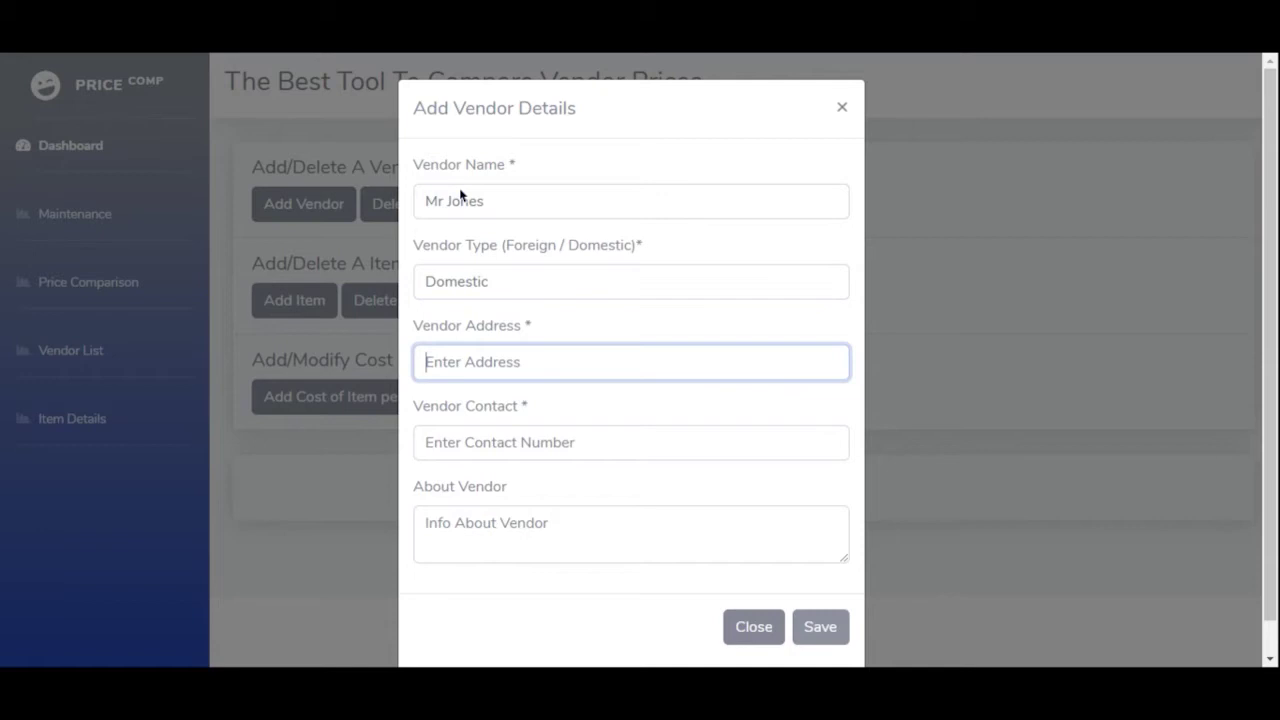
type("St. Villa St")
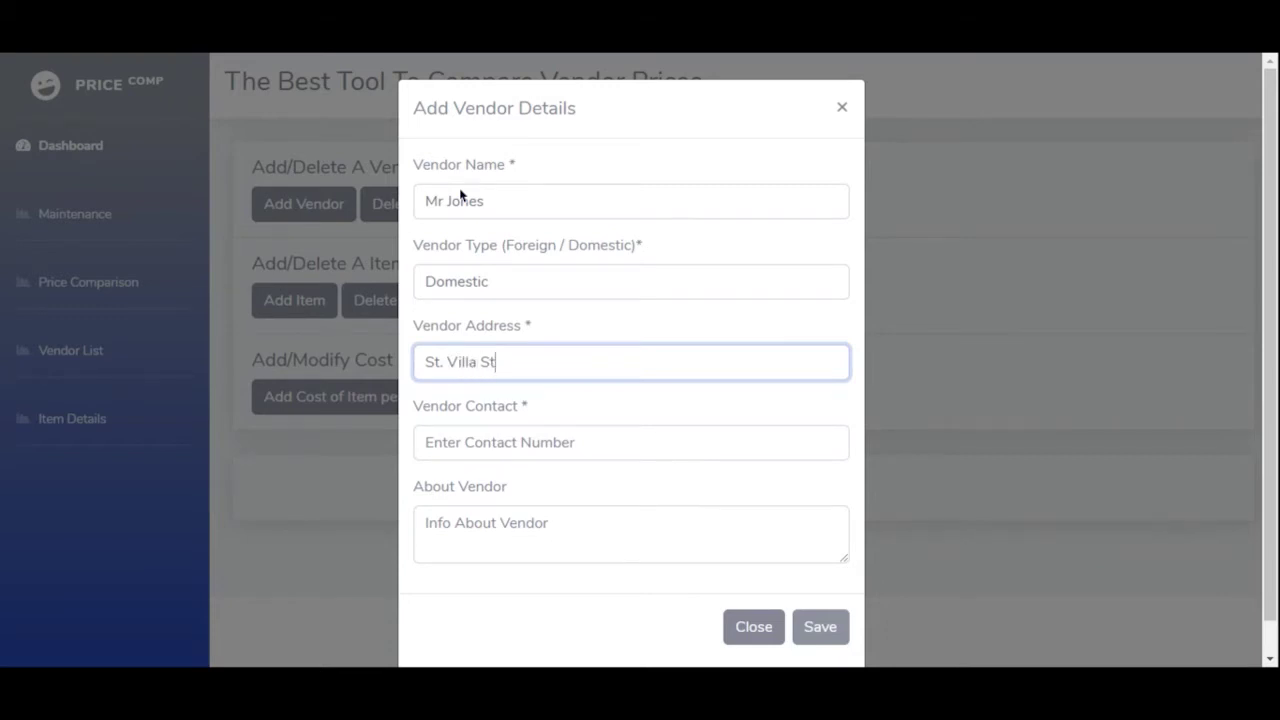
key("Tab")
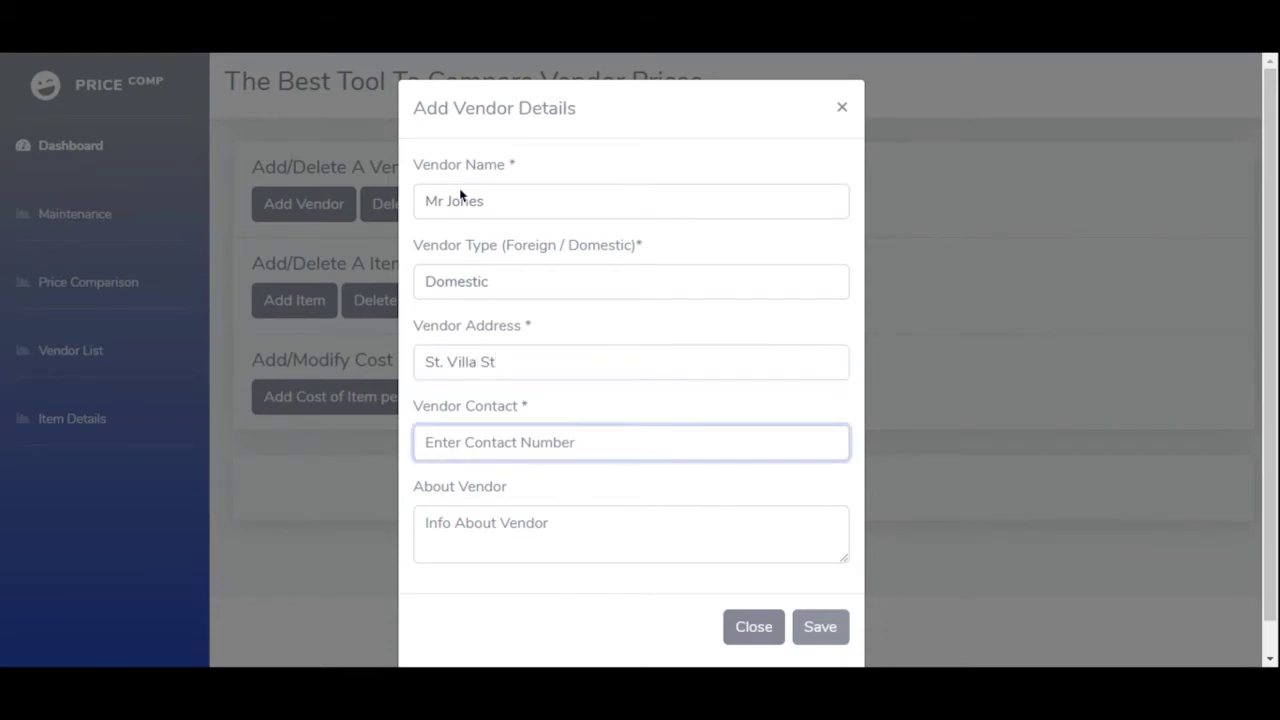
type("0000000")
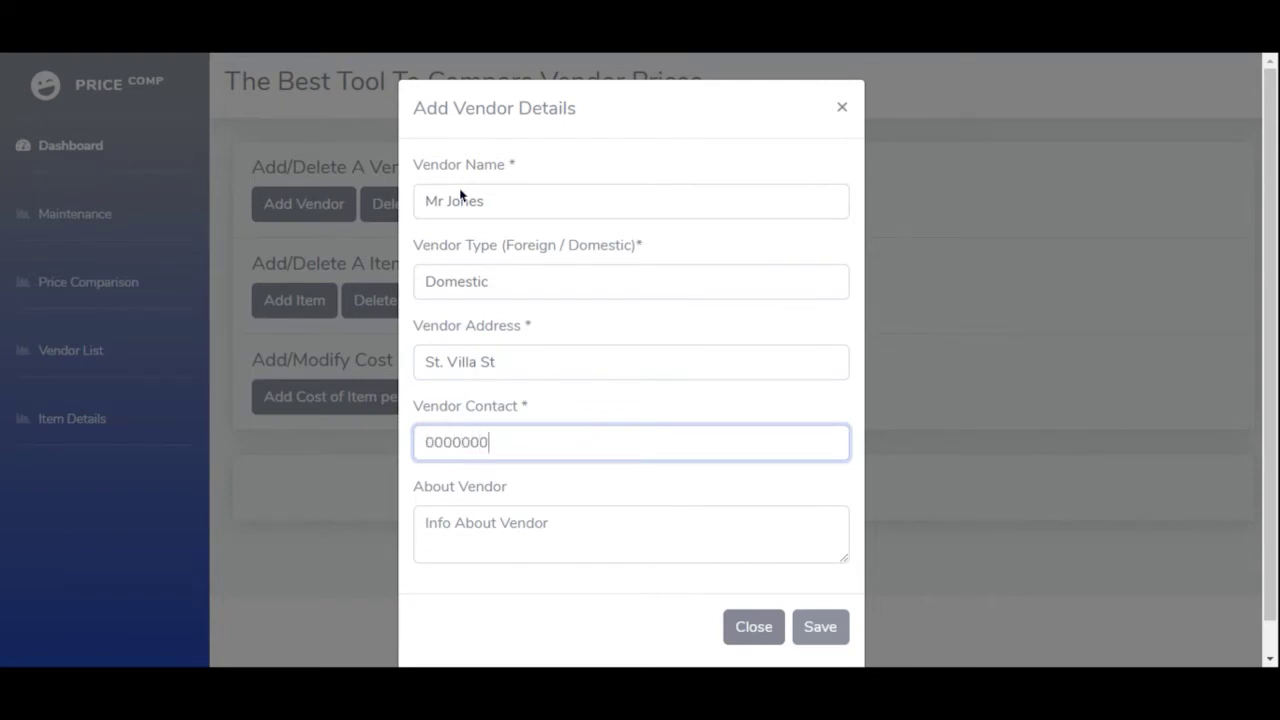
type("000")
- Add the vendor's e-mail and the note 'This is a dummy data', then save the vendor
key("Tab")
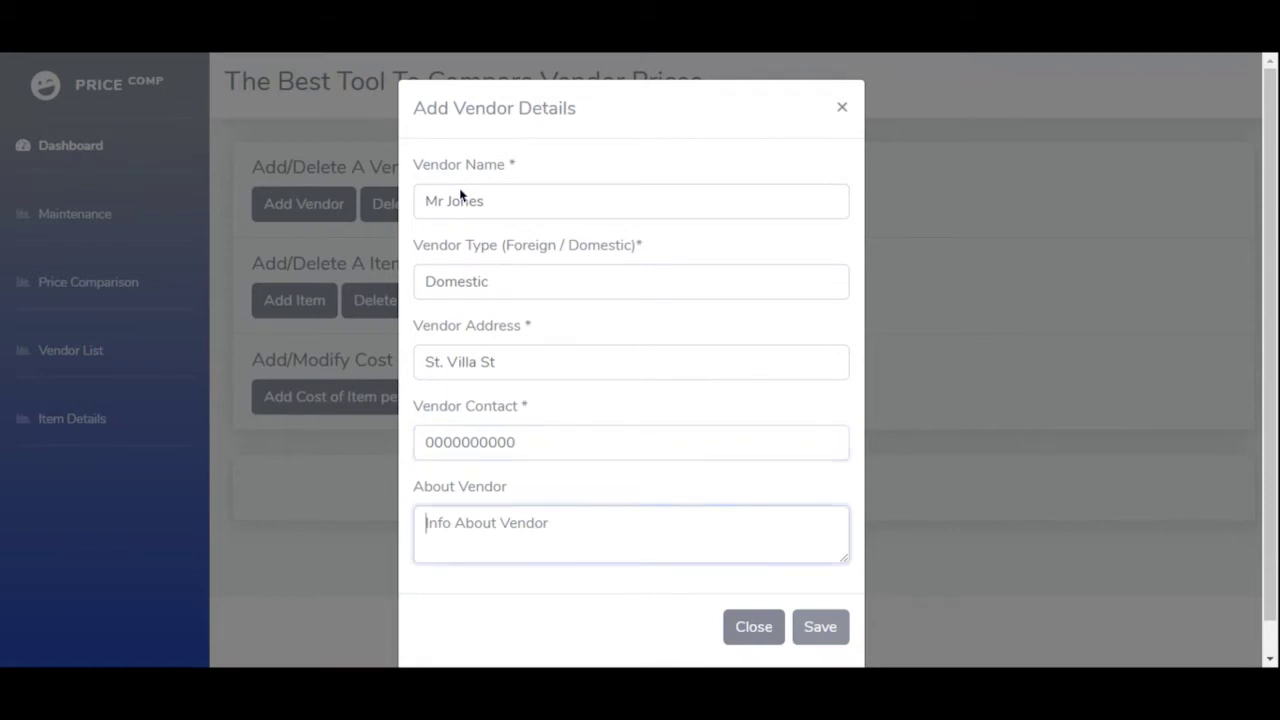
type("E")
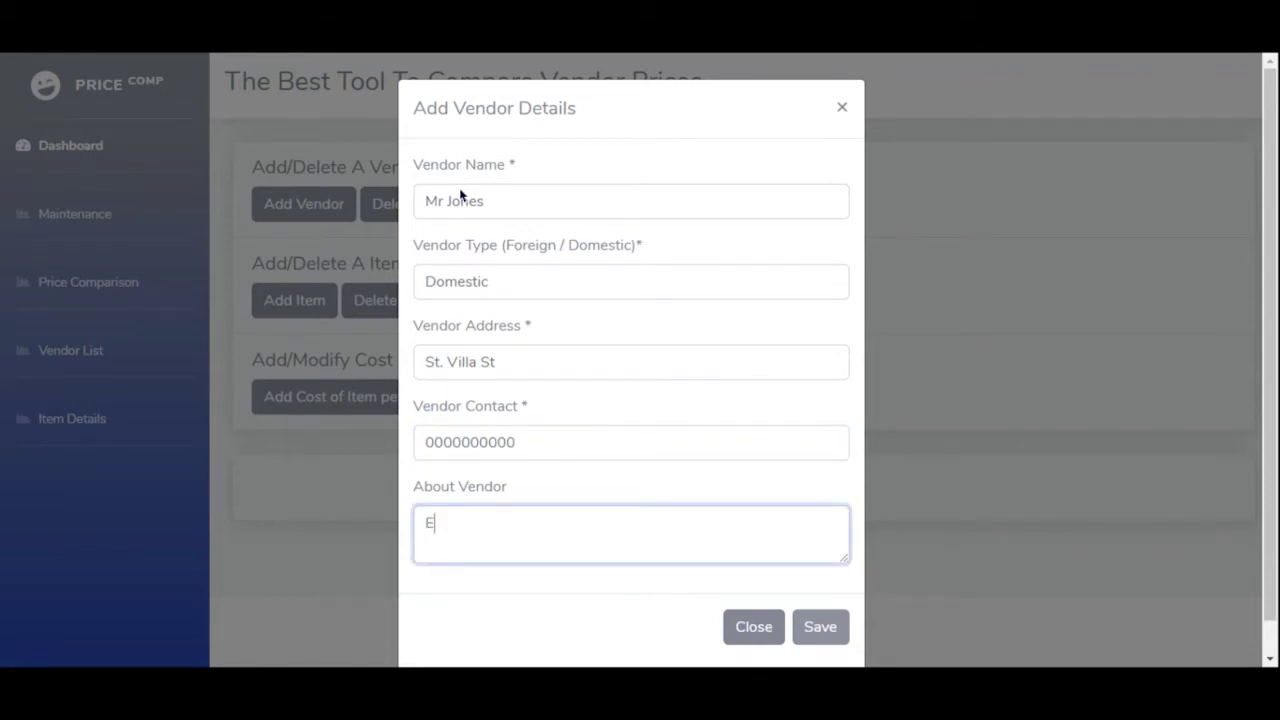
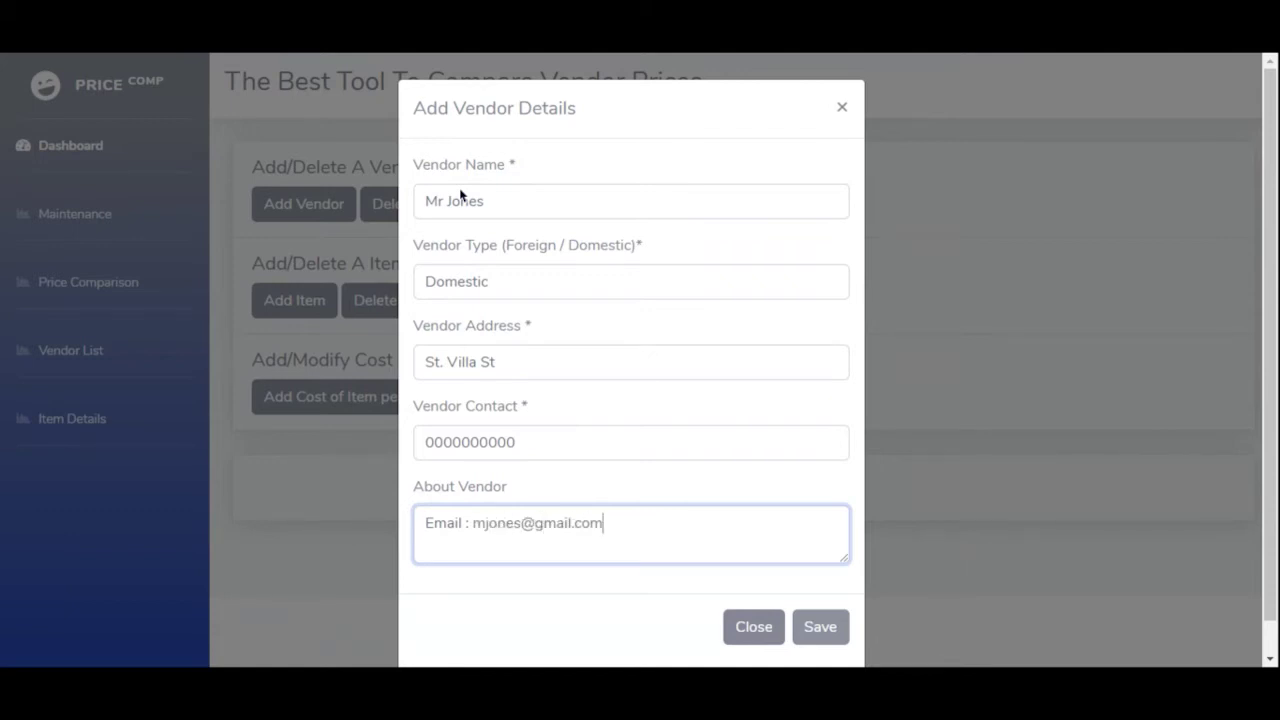
key("Return")
type("This is a dummy data")
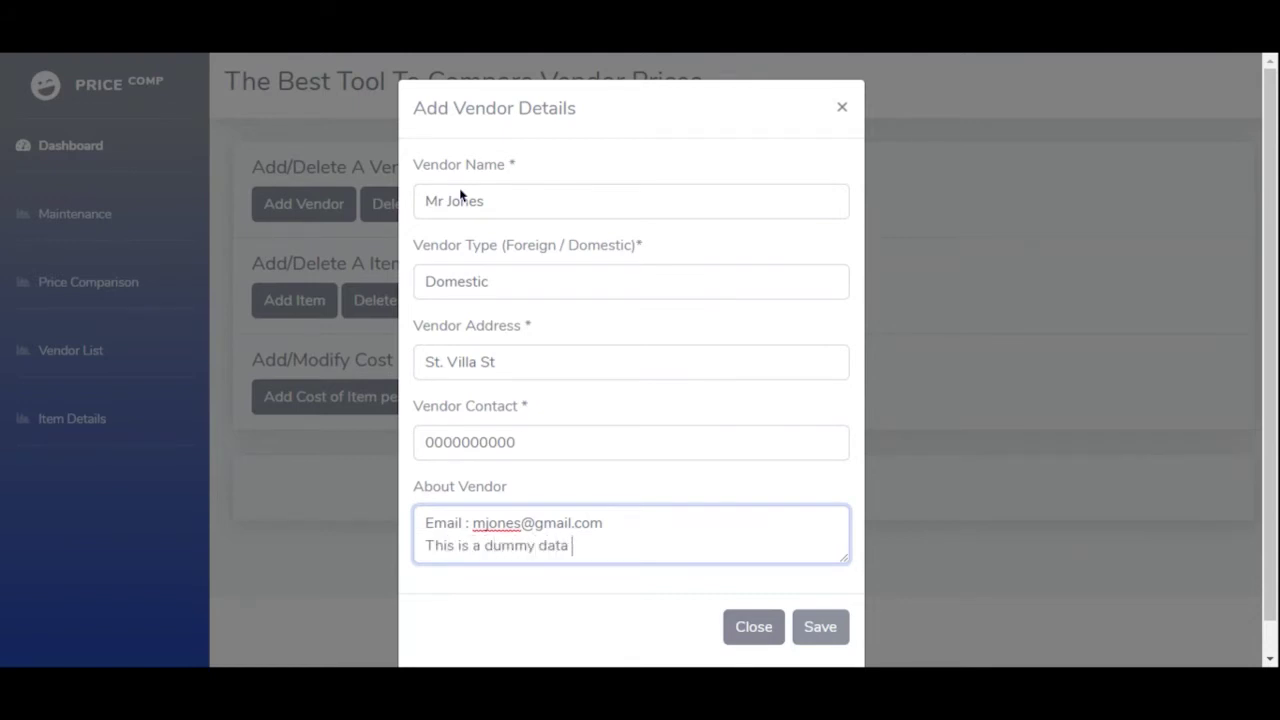
left_click(818, 628)
left_click(440, 215)
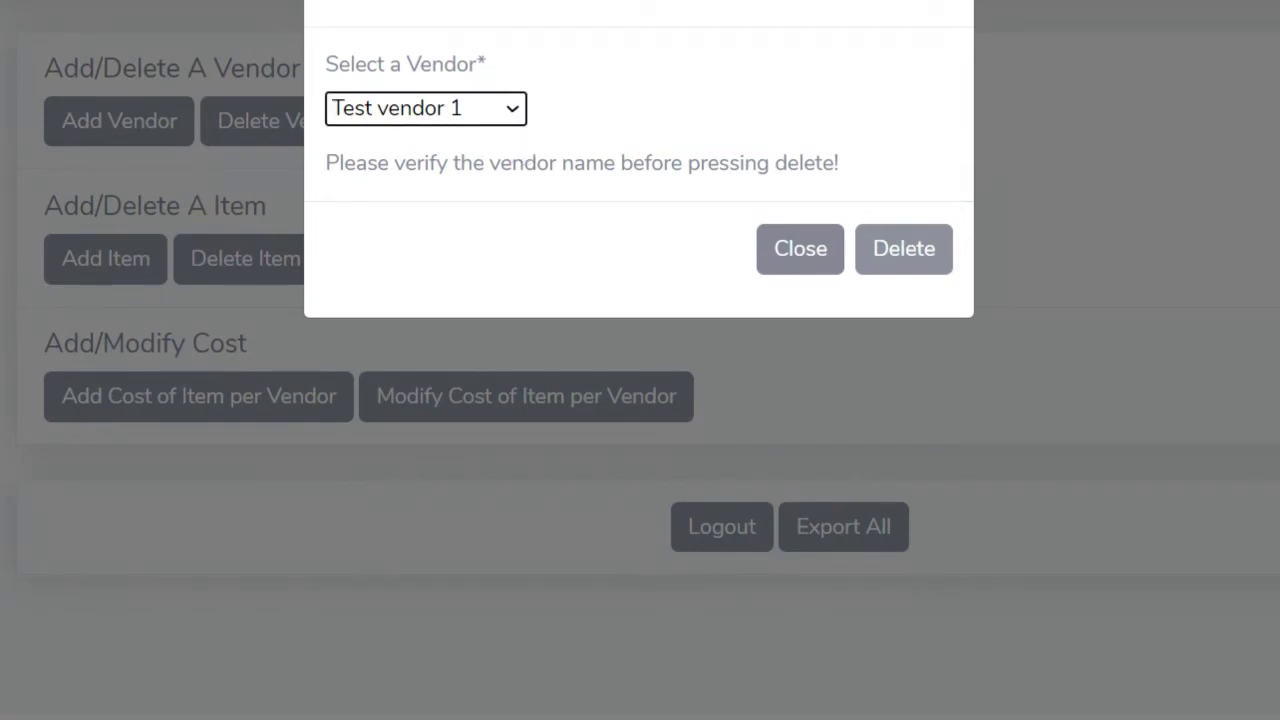
- Delete Test vendor 1, then recheck the vendor list and close the deletion prompt
left_click(927, 268)
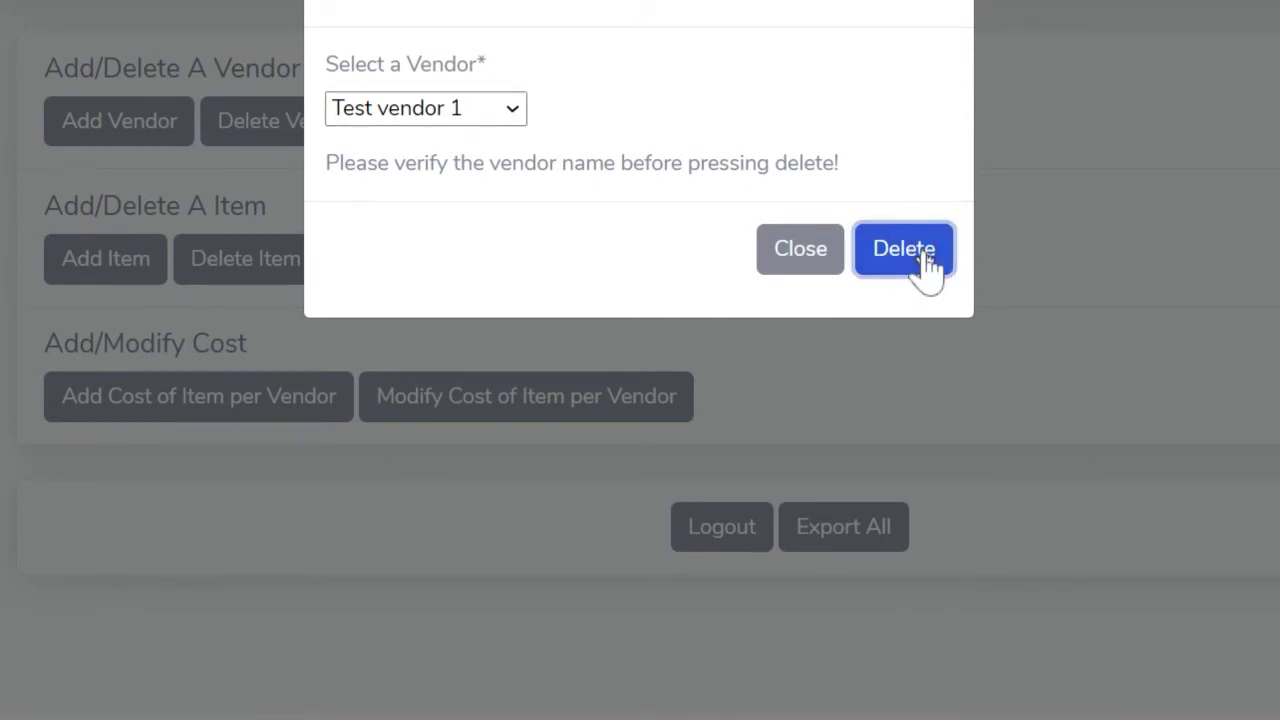
left_click(927, 268)
left_click(326, 150)
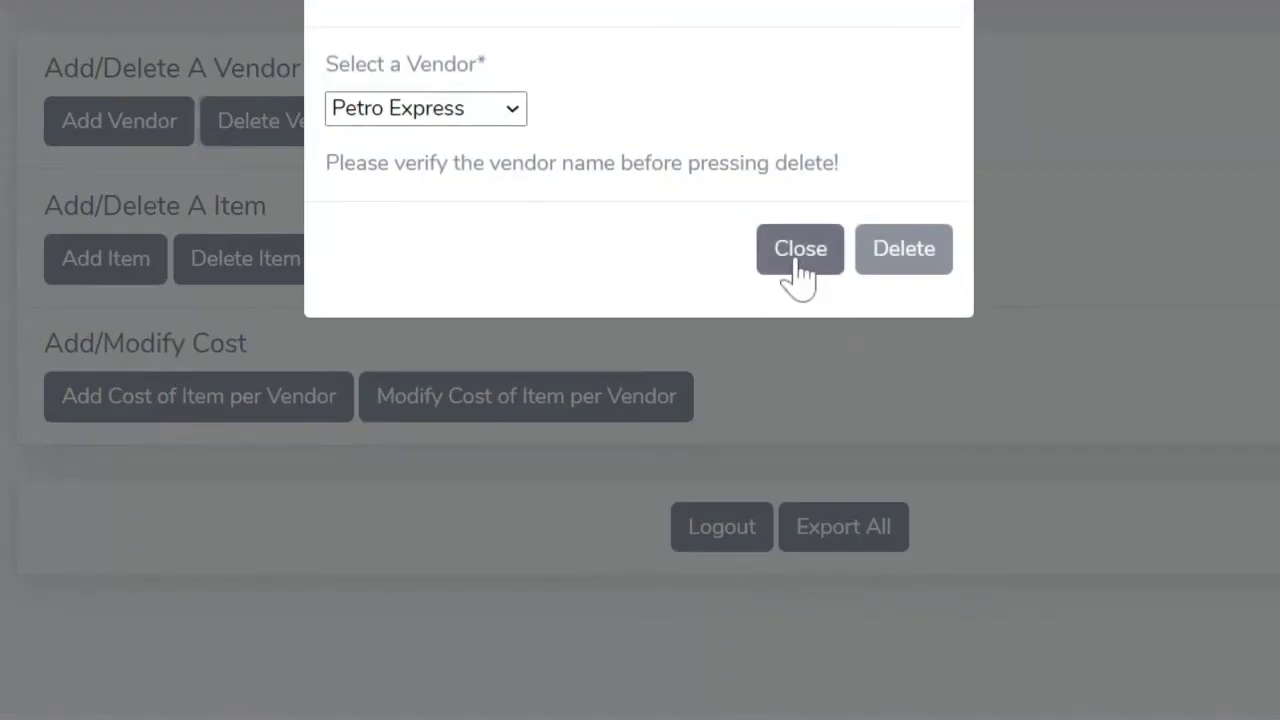
left_click(800, 250)
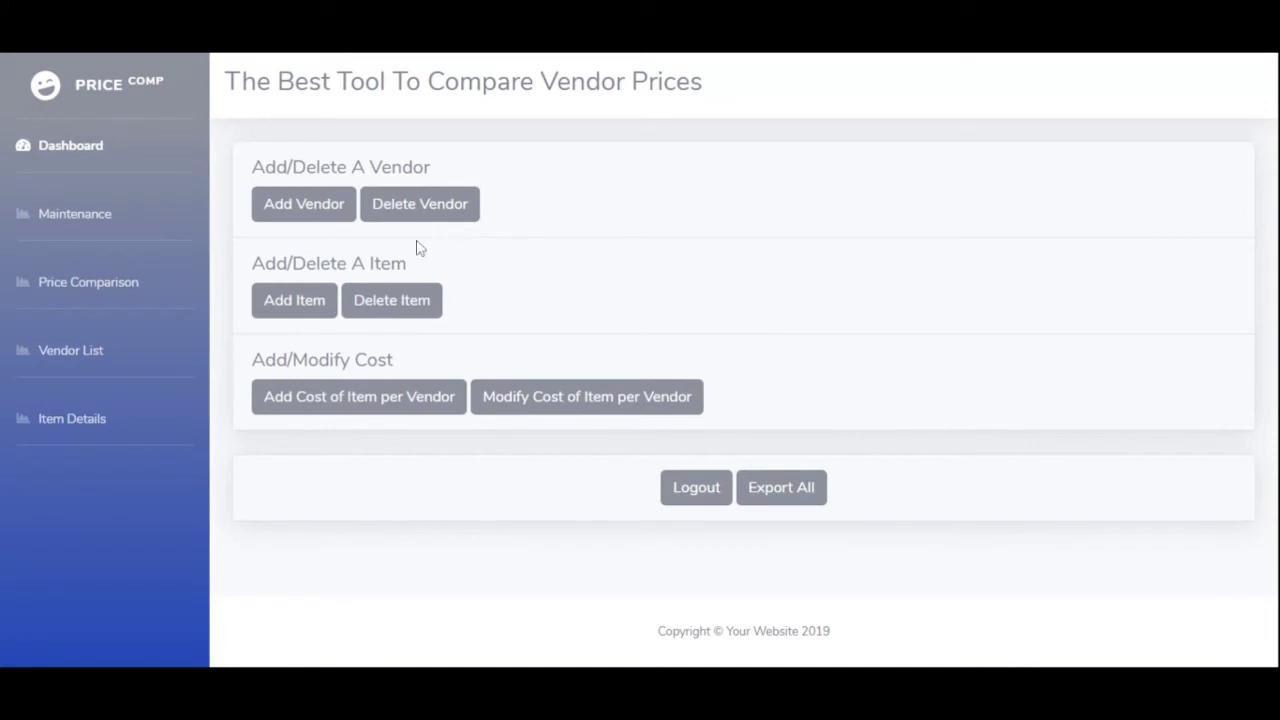
left_click(300, 292)
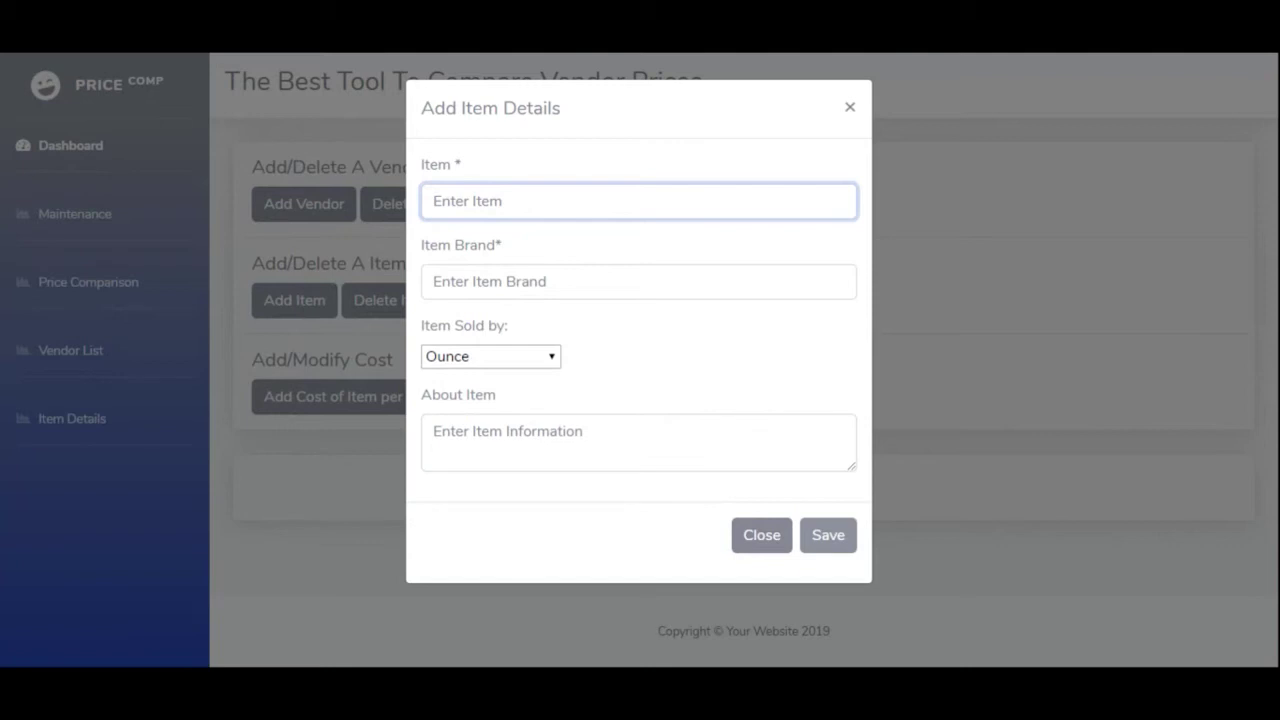
- Name the item 'Bottles Water 1L', brand Branded, sold by Bottles
type("Bottl")
type("es Wat")
type("er 1")
type("L")
key("BackSpace")
type("L")
left_click(449, 279)
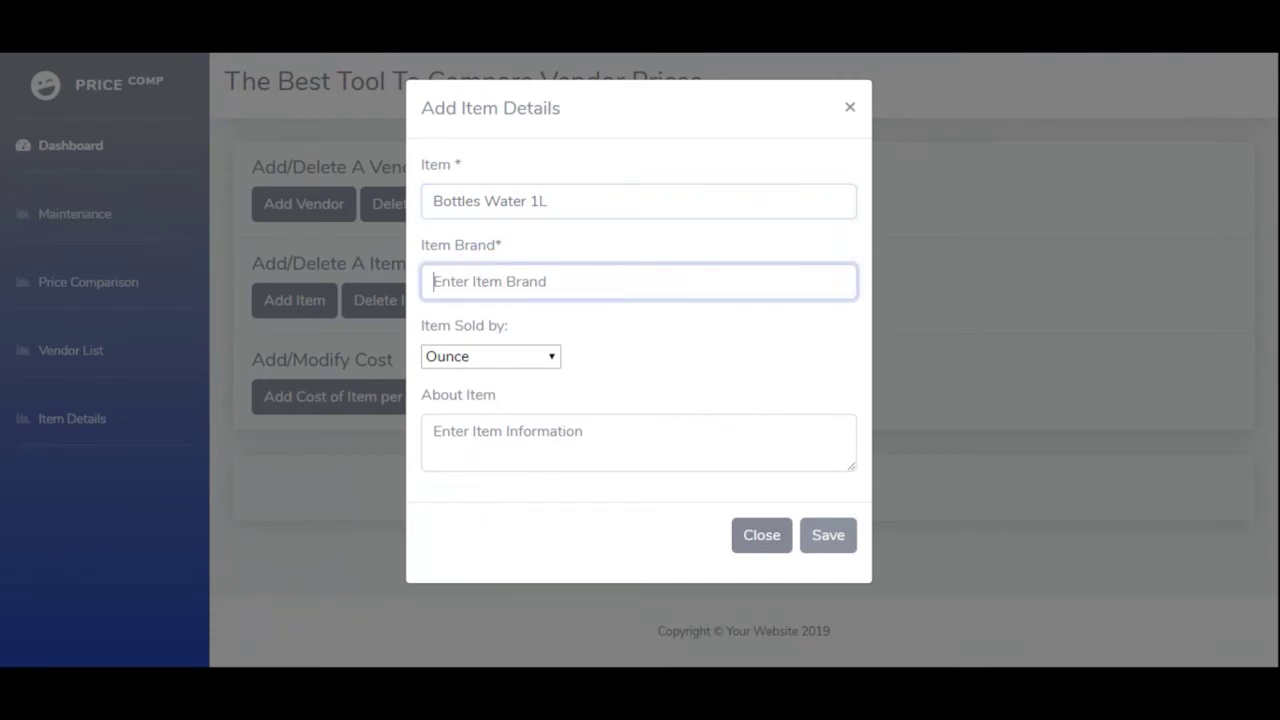
type("Branded")
left_click(514, 360)
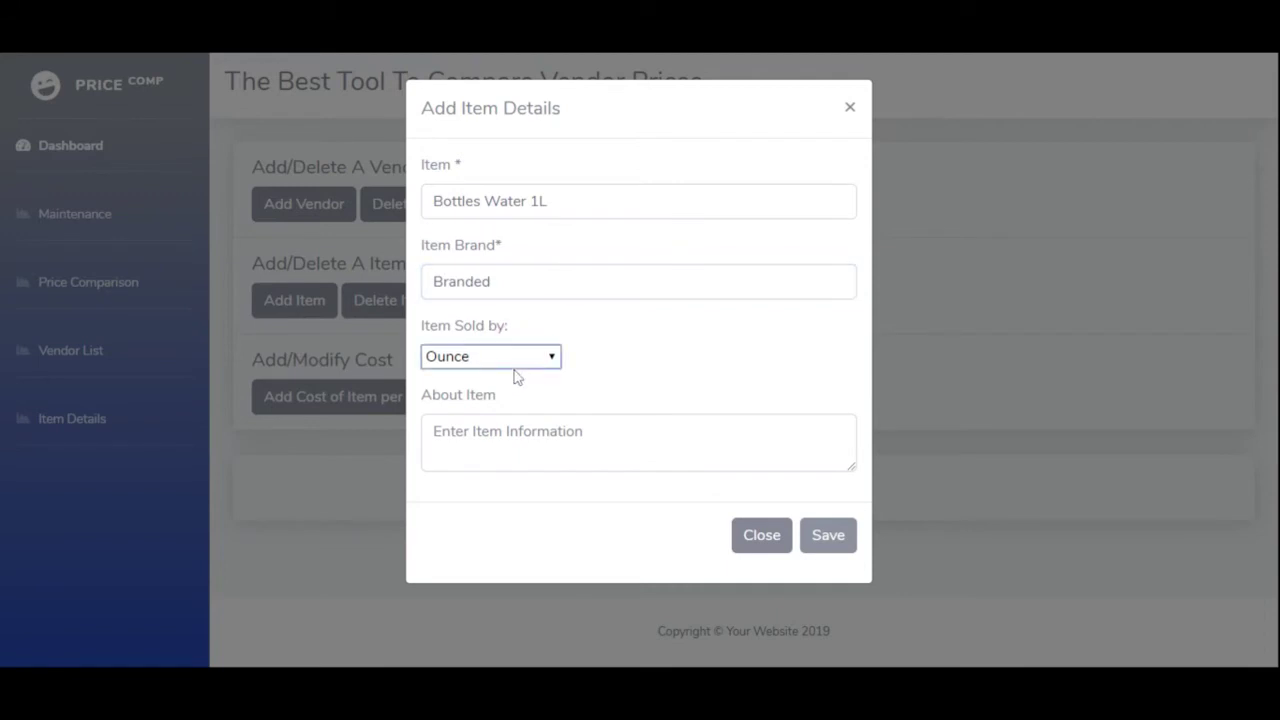
left_click(488, 496)
- Describe the item as 'Sold per bottle' and save it
left_click(638, 442)
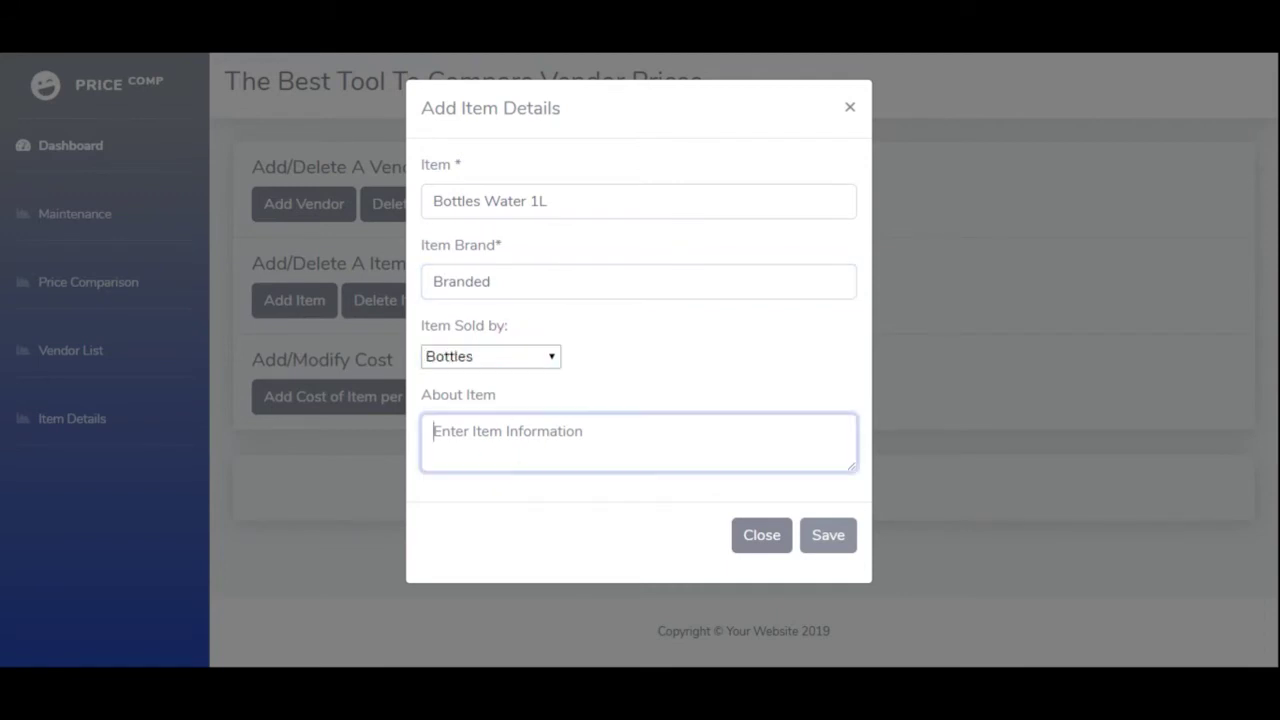
type("Sold per bottle")
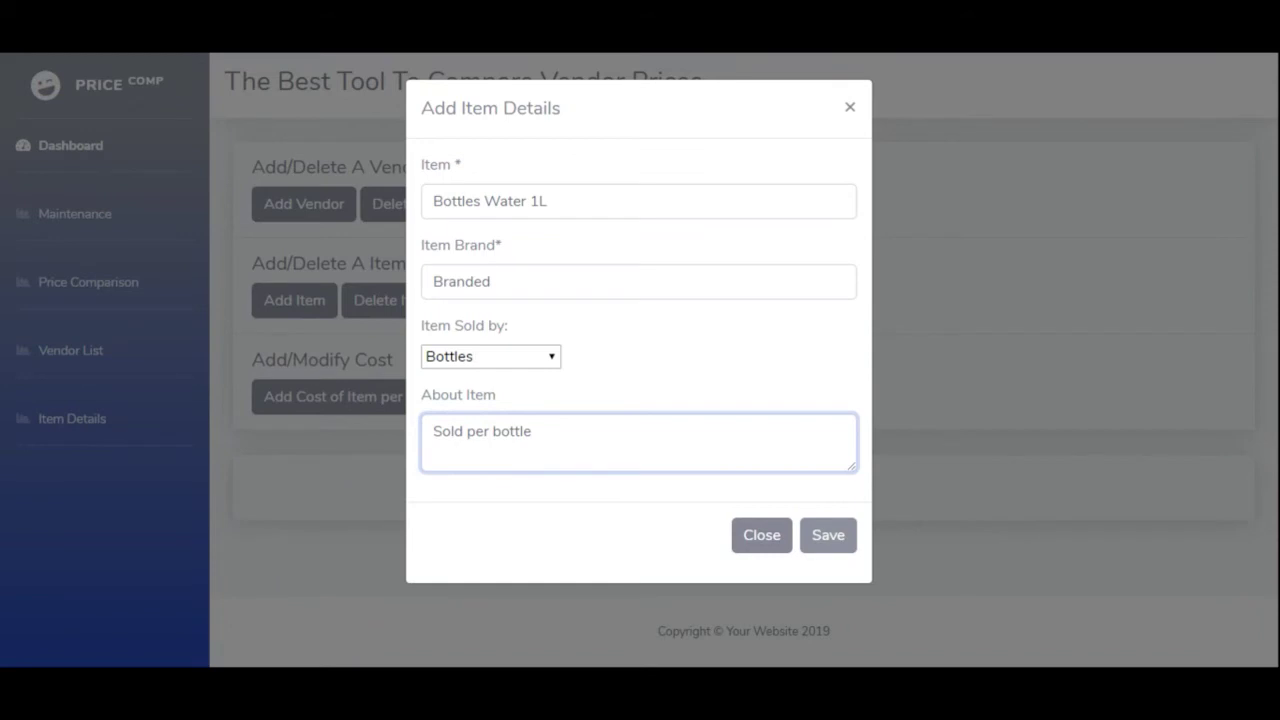
left_click(829, 539)
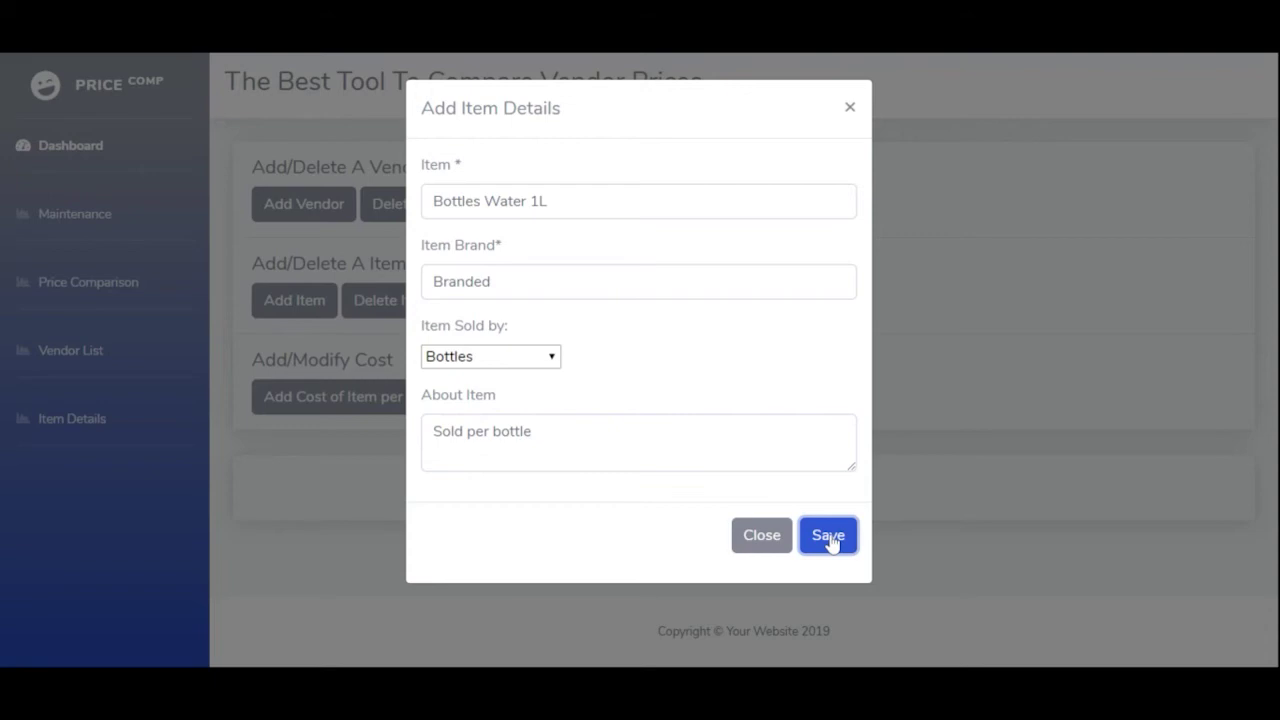
left_click(828, 536)
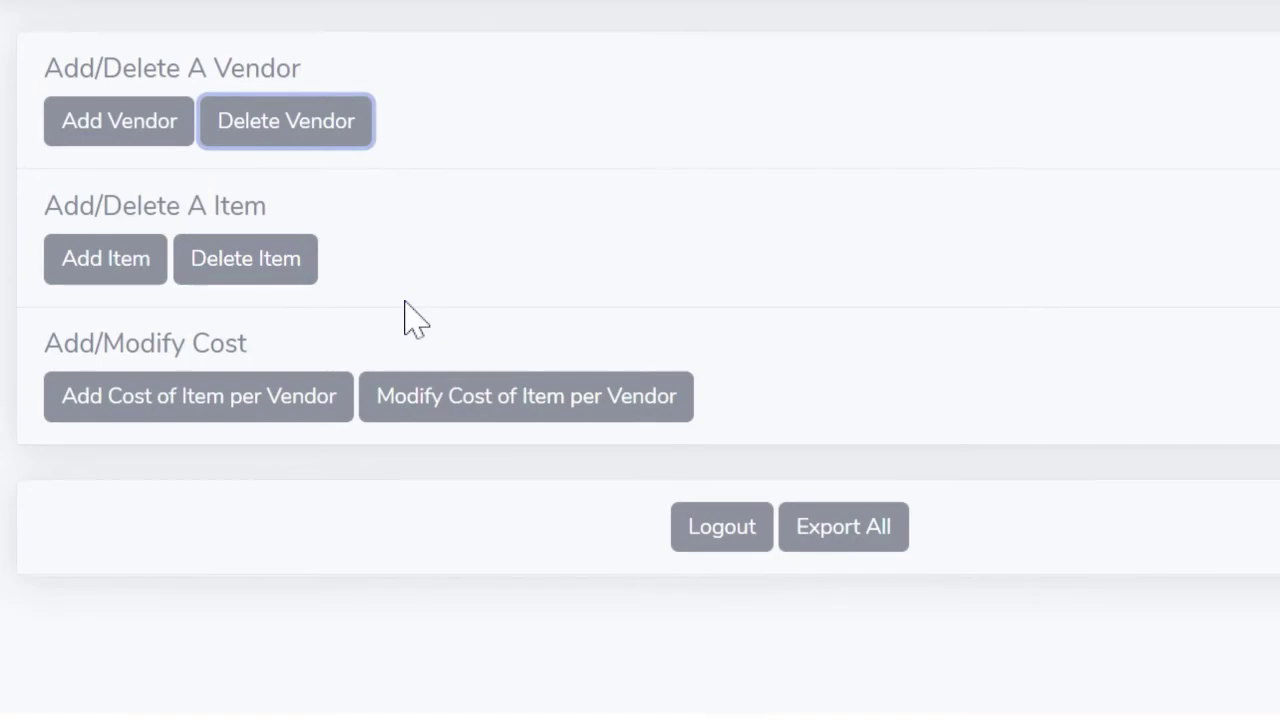
left_click(255, 268)
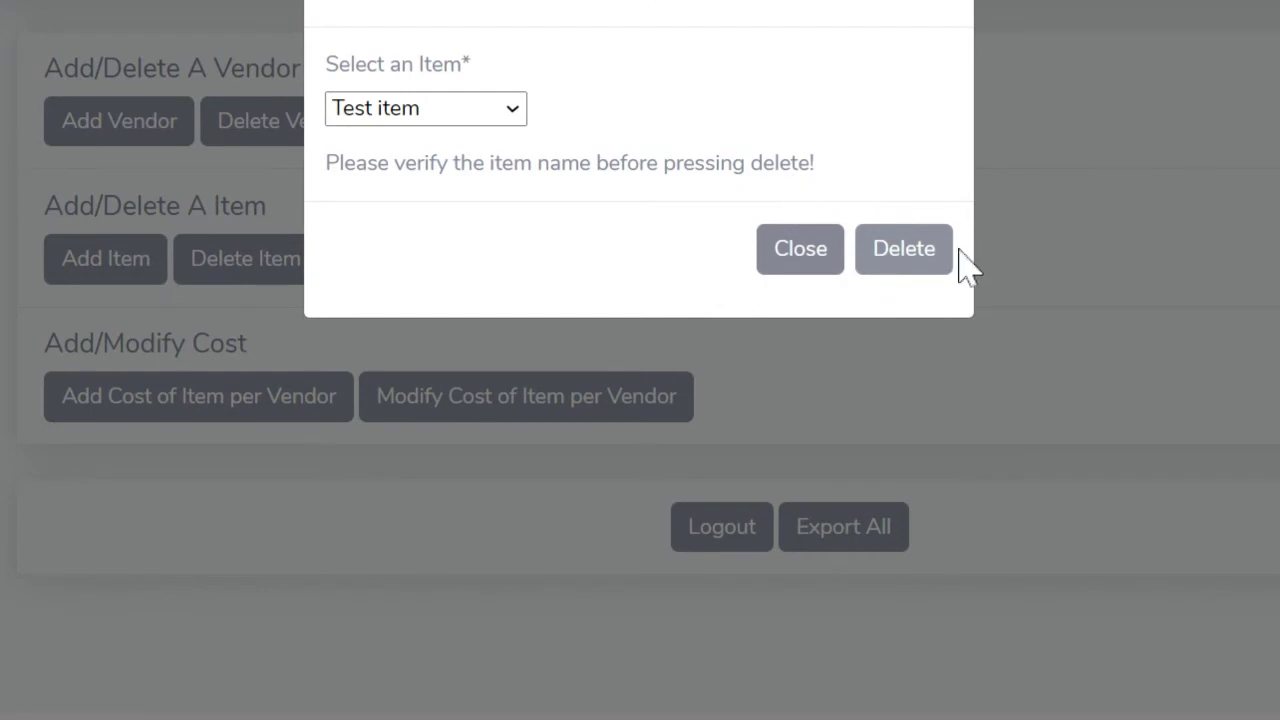
- Delete Test item, then recheck the item list, now starting at Motor Oil, and close it
left_click(904, 250)
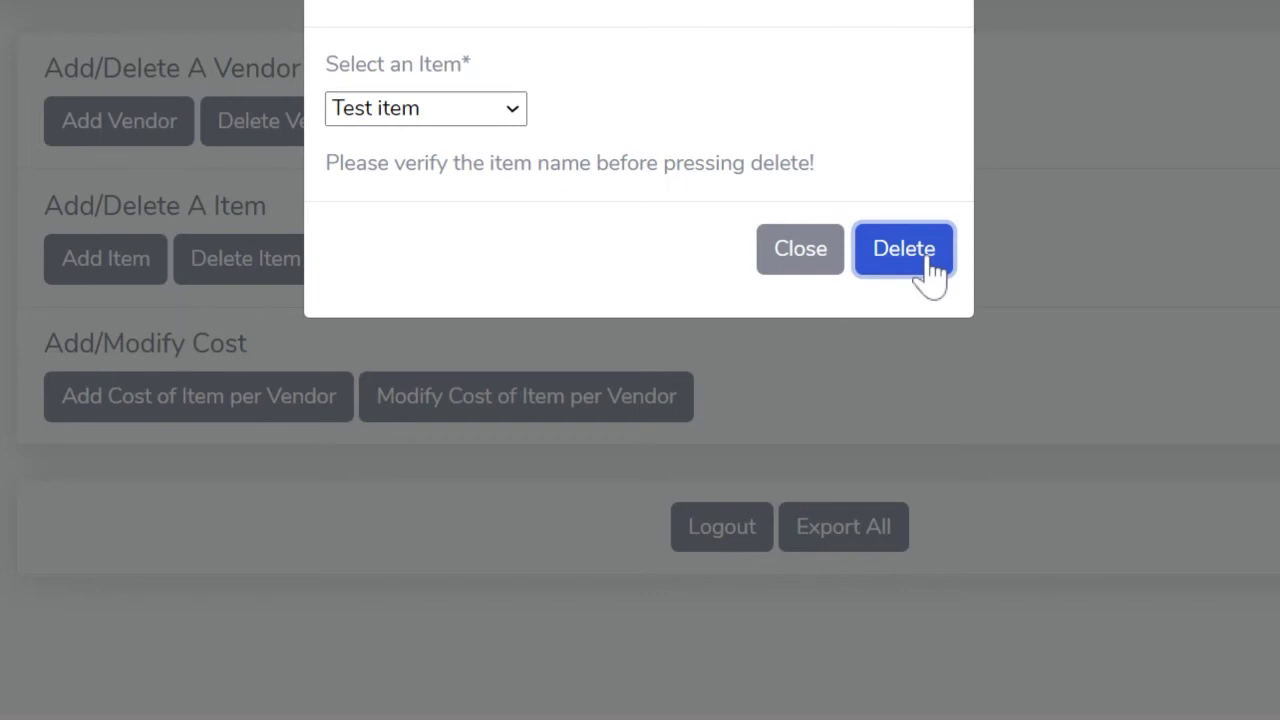
left_click(928, 260)
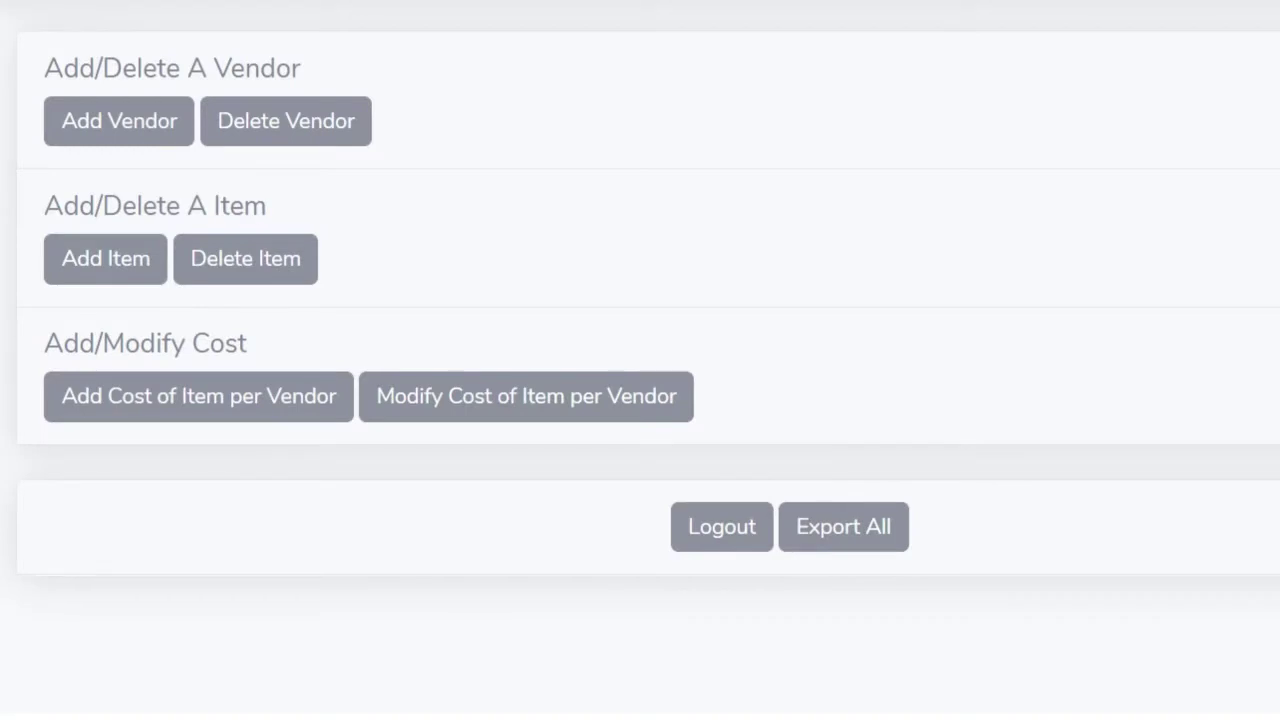
left_click(282, 262)
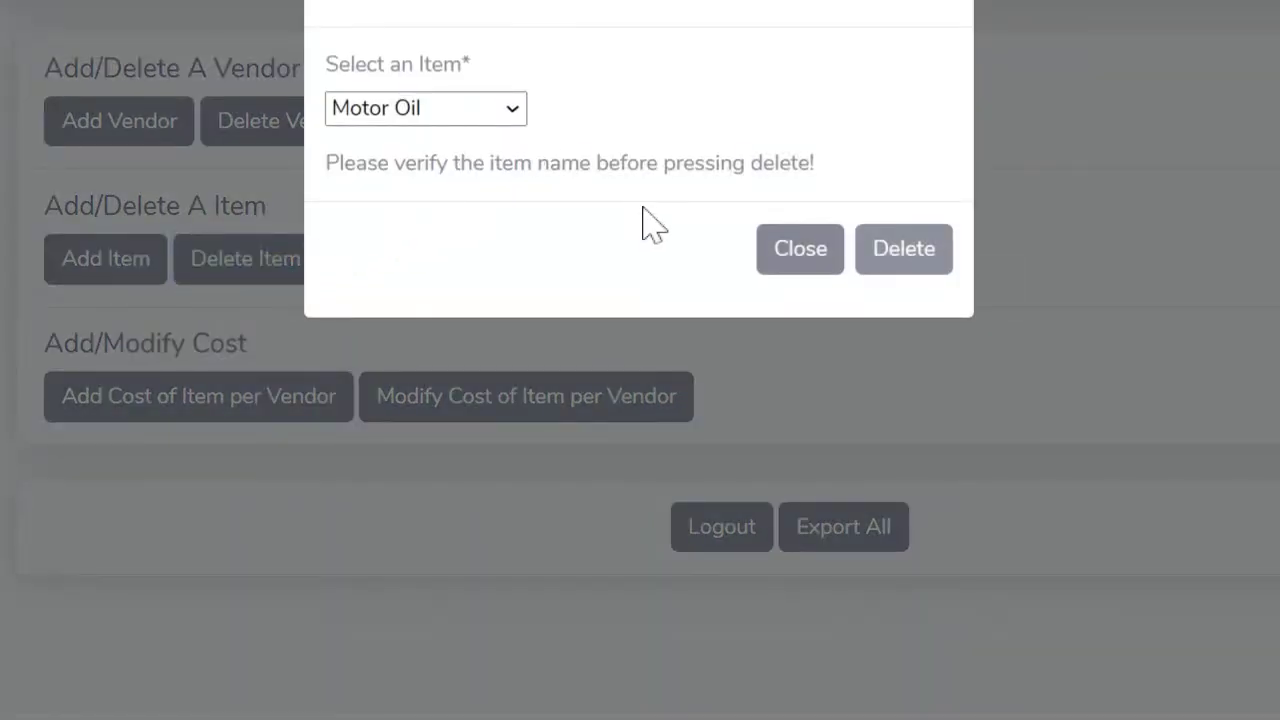
left_click(785, 256)
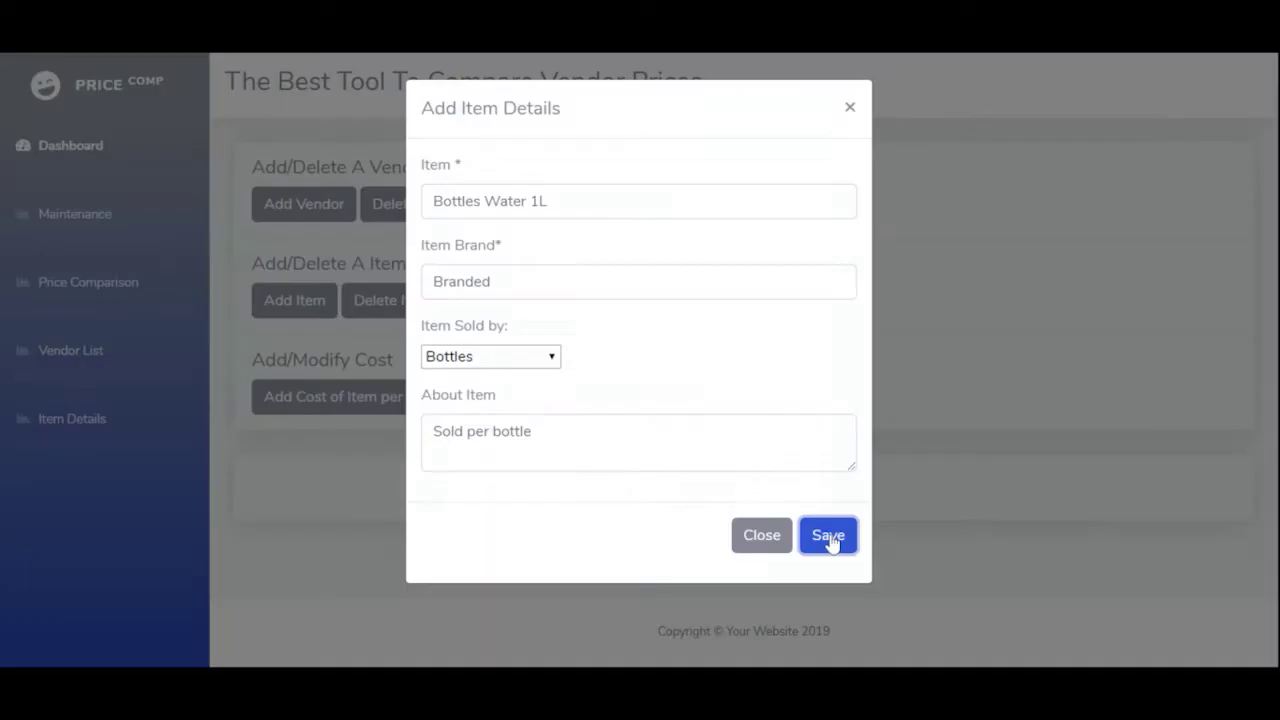
left_click(870, 599)
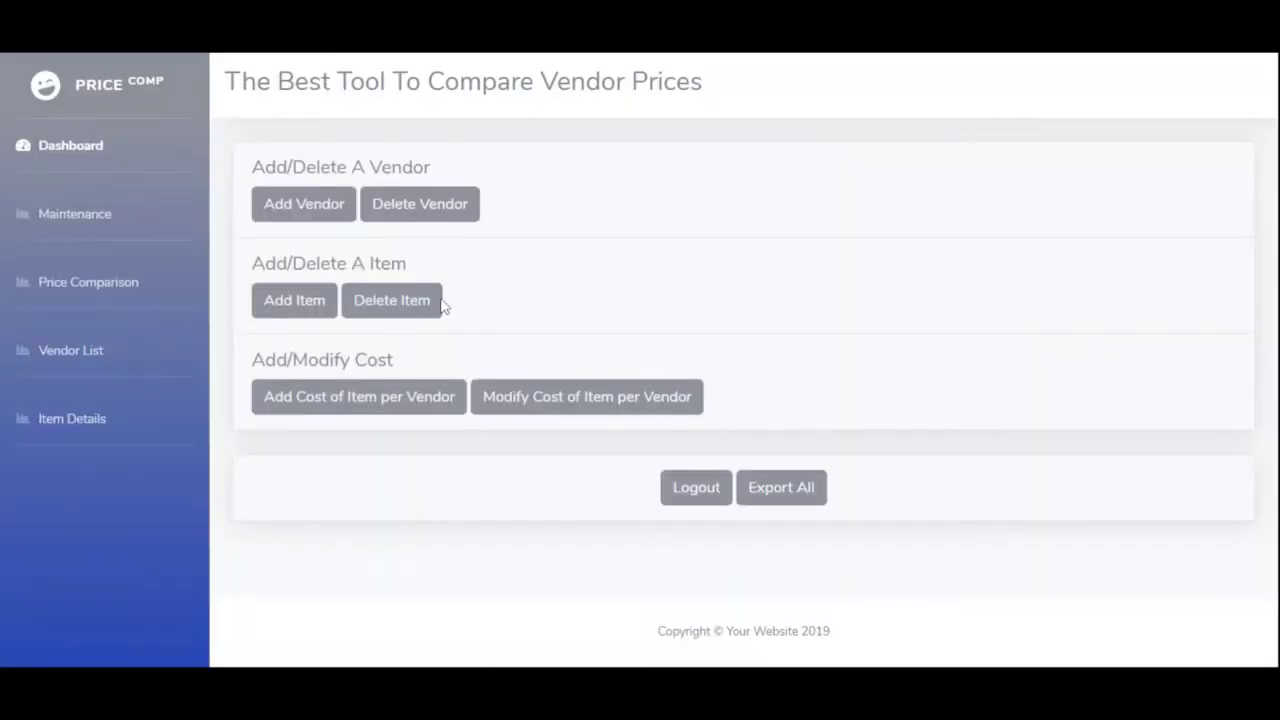
- Save a domestic vendor's Bottles Water 1L cost: price 10 plus 1.5 additional, totalling 11.5
left_click(348, 405)
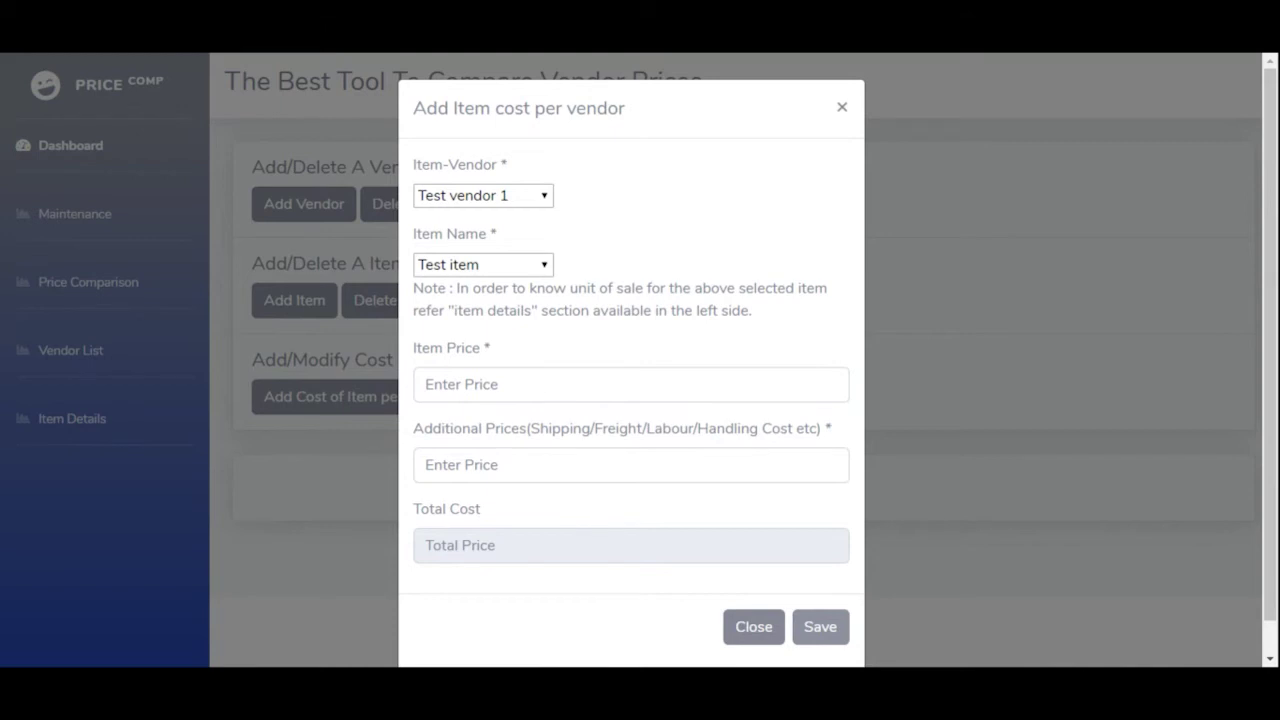
left_click(505, 200)
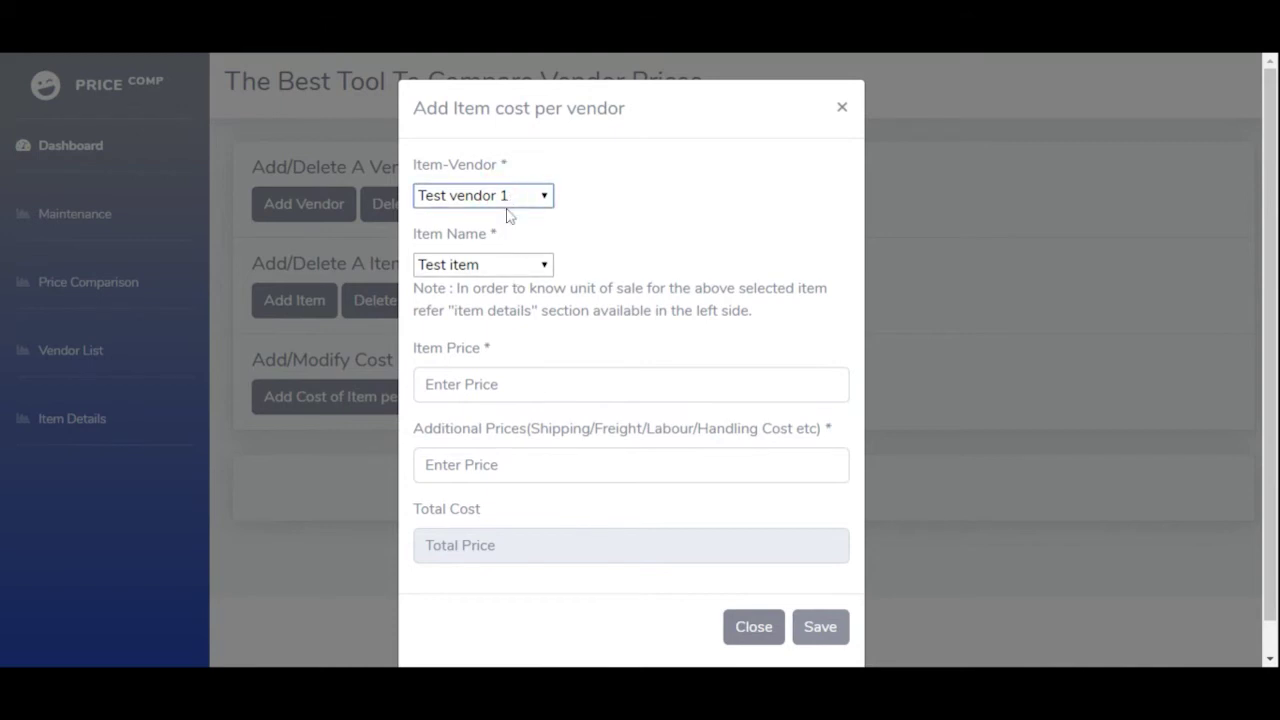
left_click(478, 288)
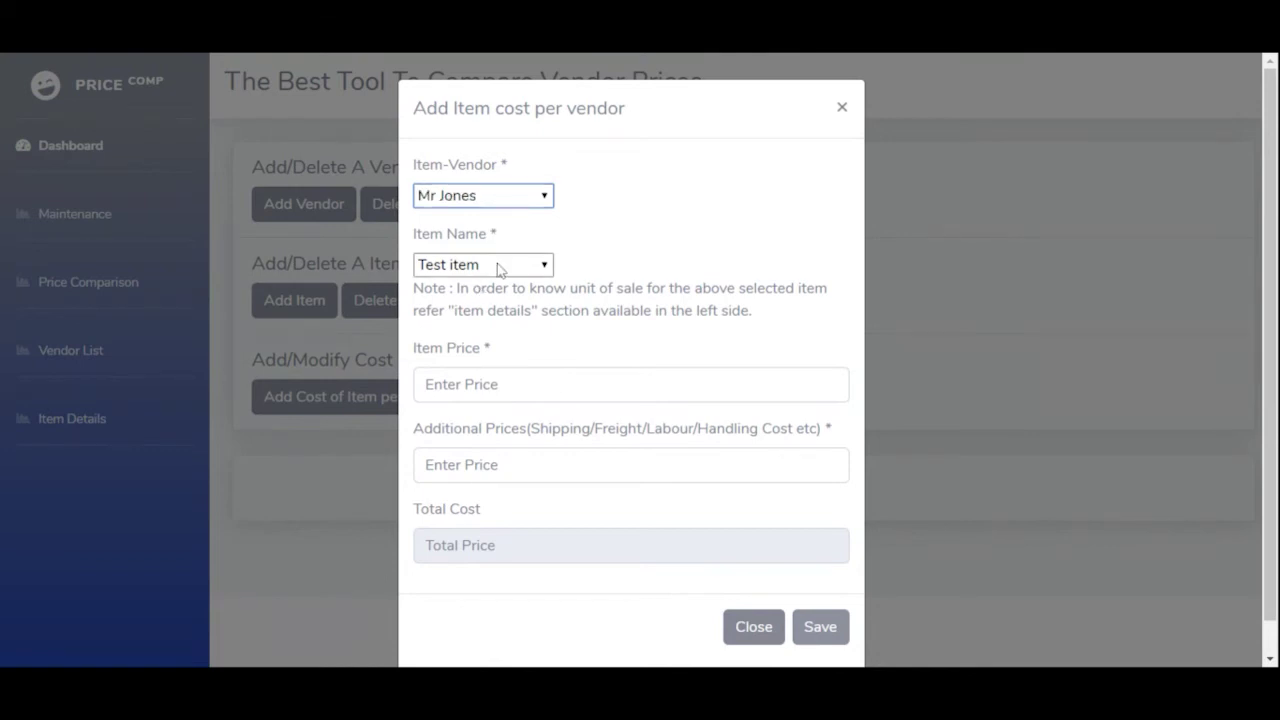
left_click(499, 266)
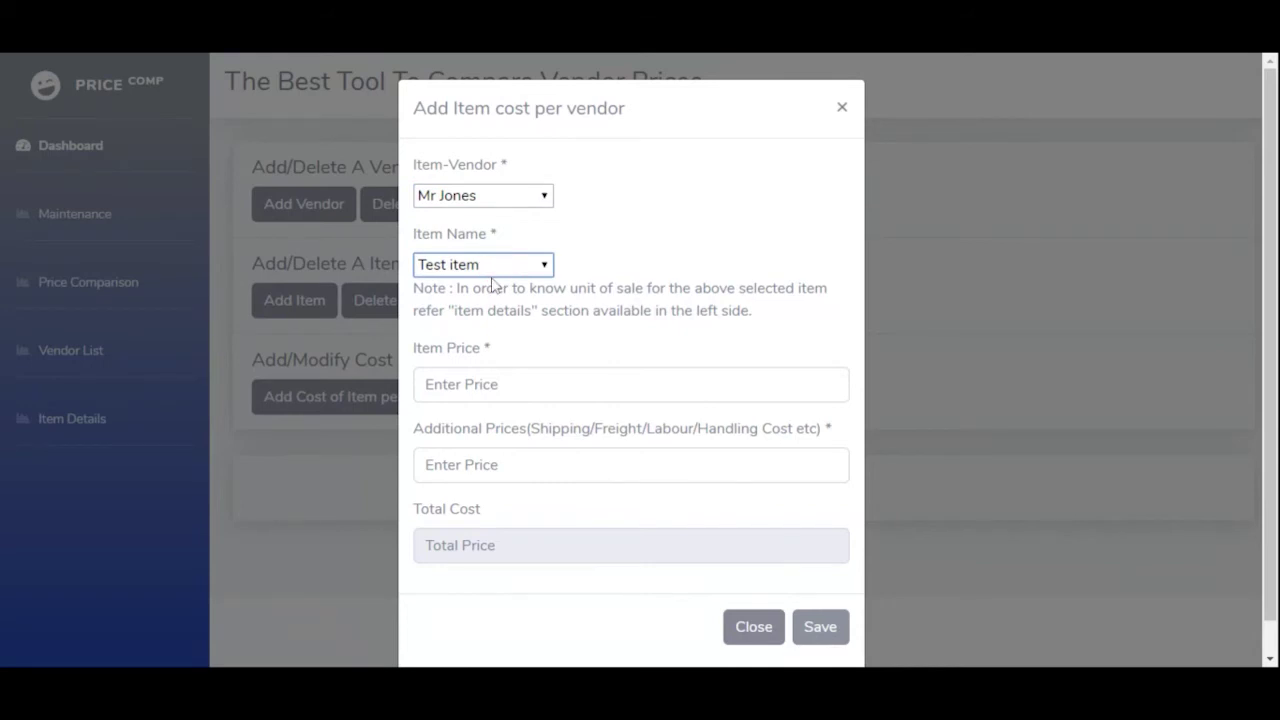
left_click(492, 286)
left_click(480, 384)
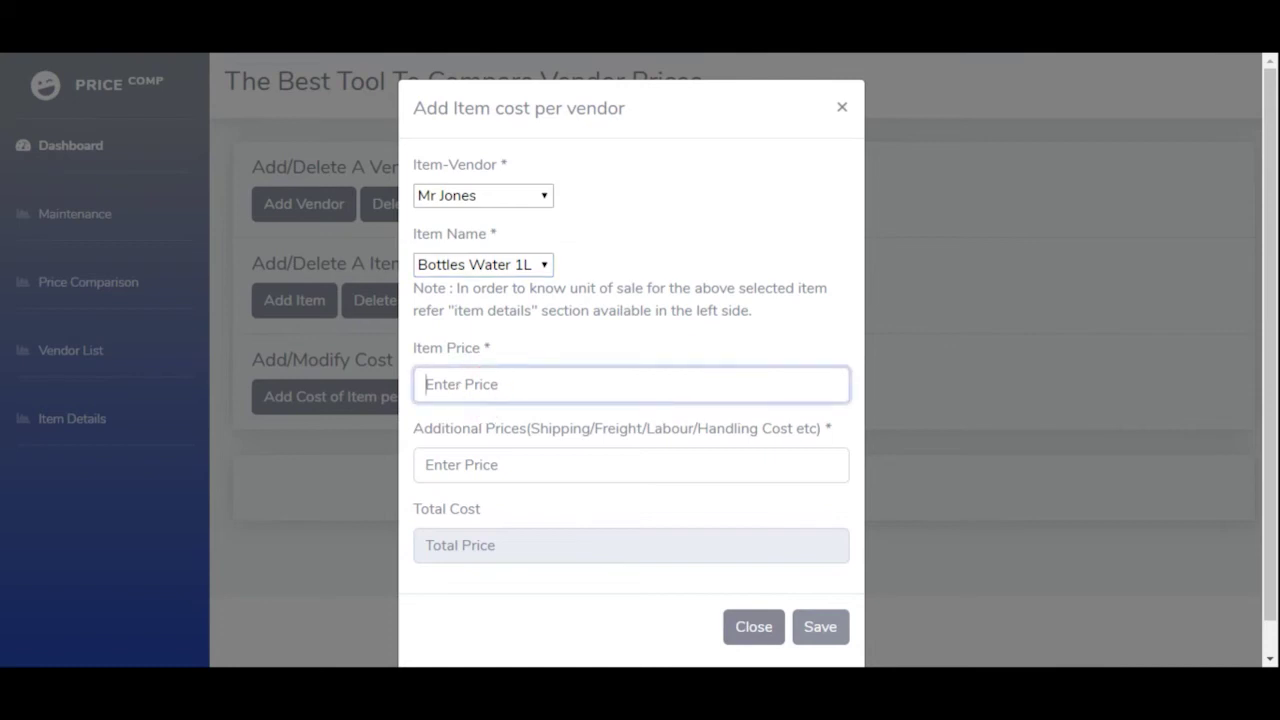
type("10")
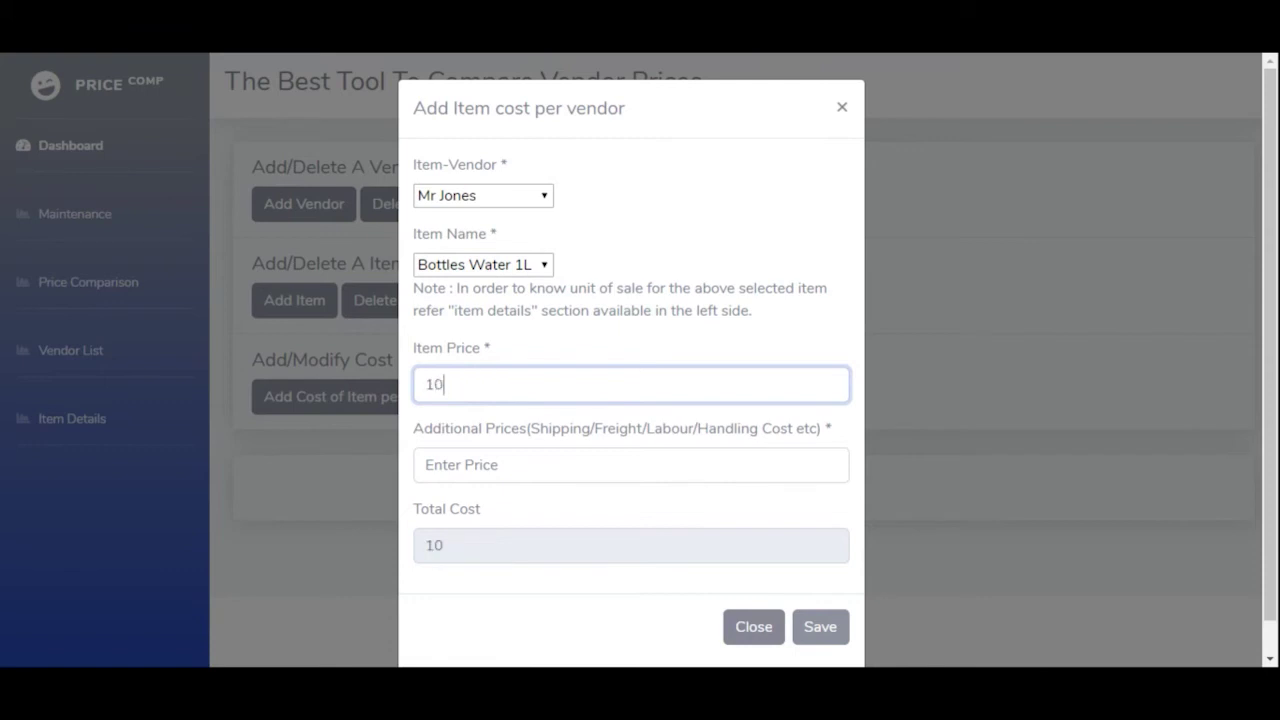
key("Tab")
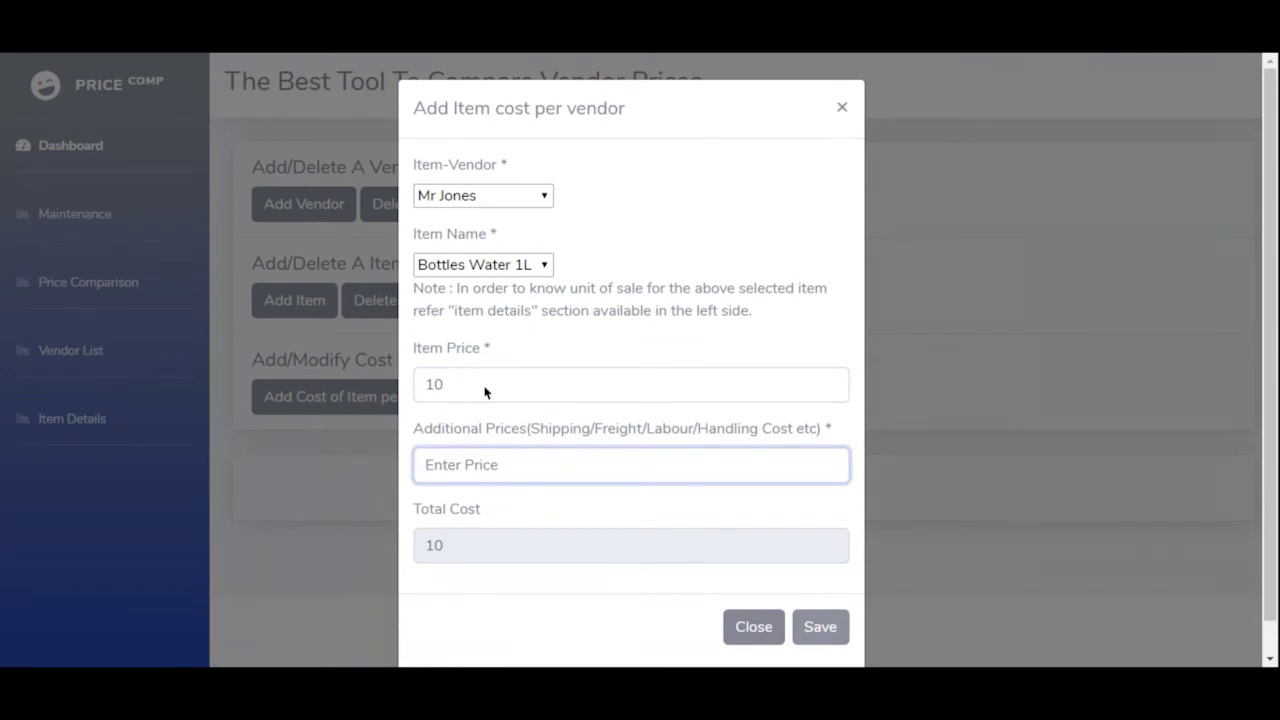
type("1.5")
left_click(822, 627)
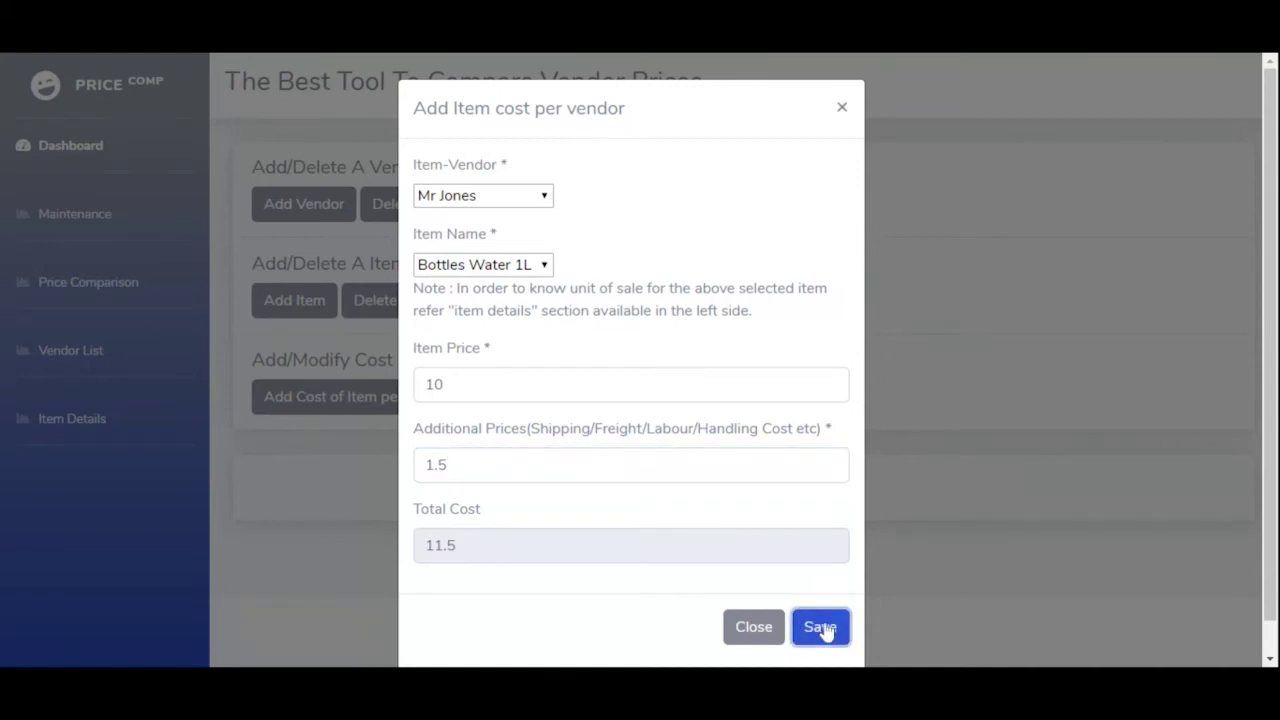
left_click(822, 628)
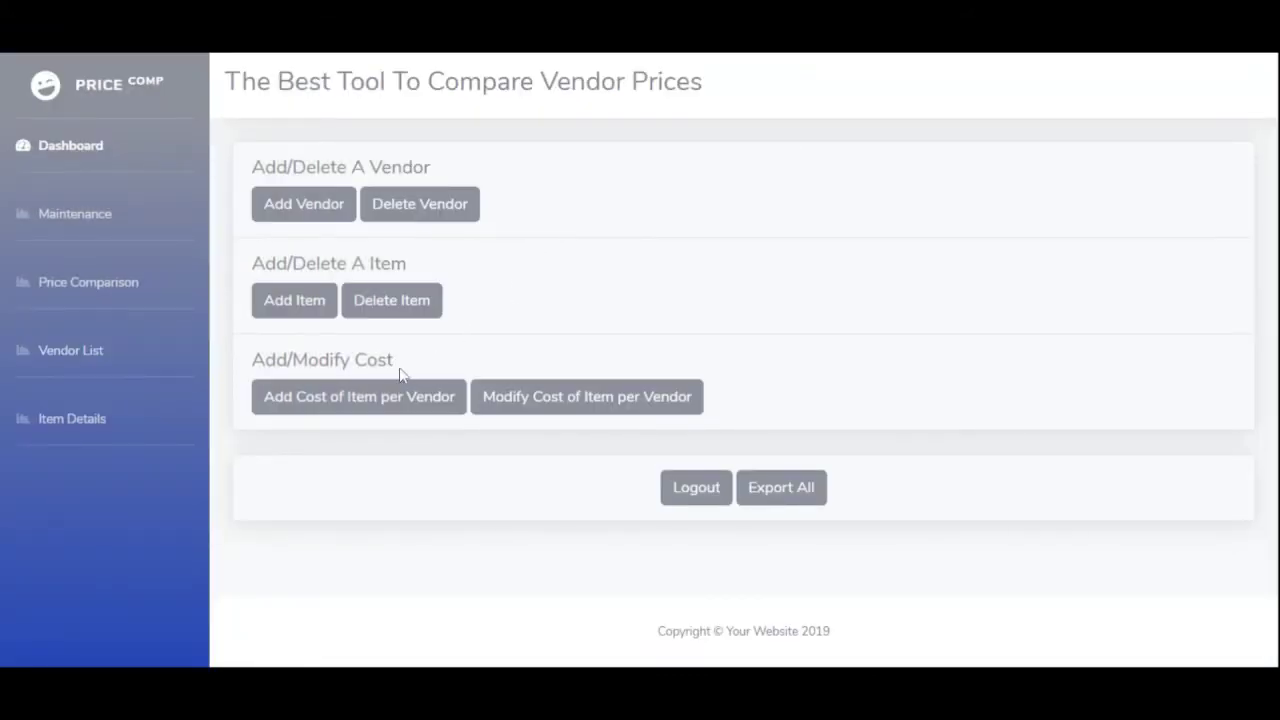
- Start another cost entry with the second domestic vendor and Bottles Water 1L
left_click(386, 400)
left_click(517, 200)
left_click(517, 218)
left_click(493, 266)
left_click(491, 288)
left_click(487, 385)
- Log out of the admin session and confirm leaving
left_click(688, 498)
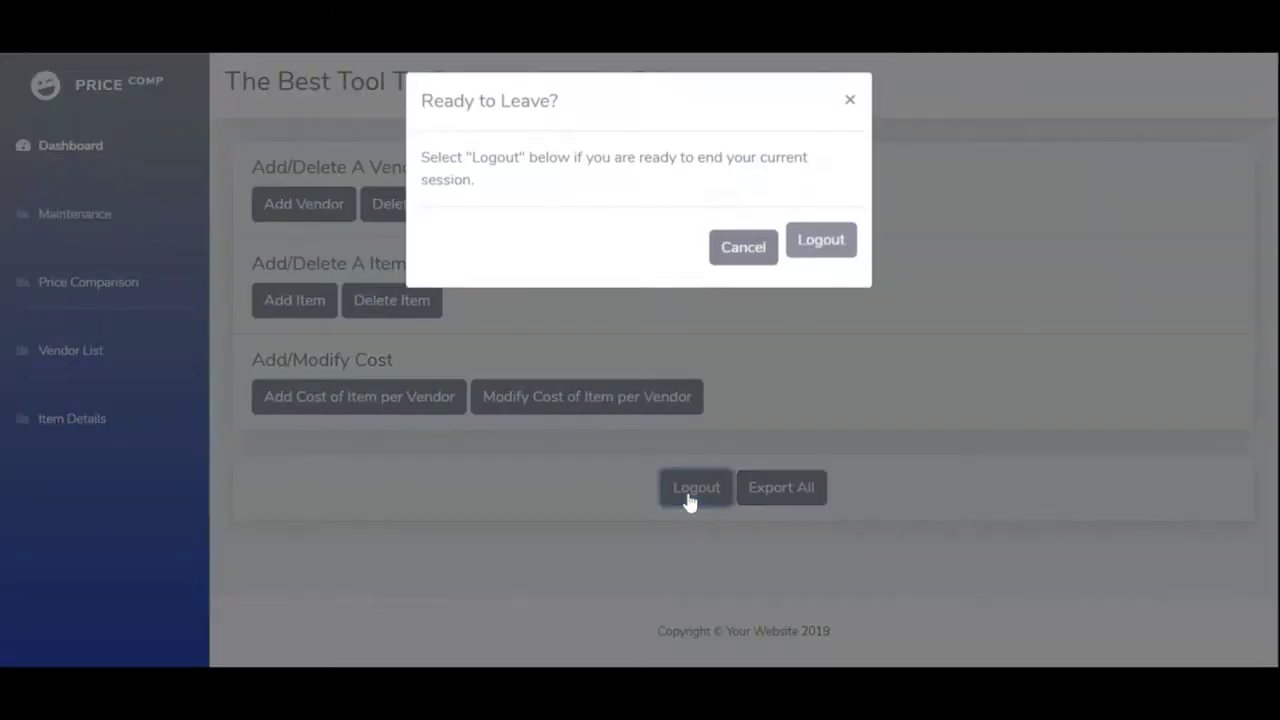
left_click(809, 245)
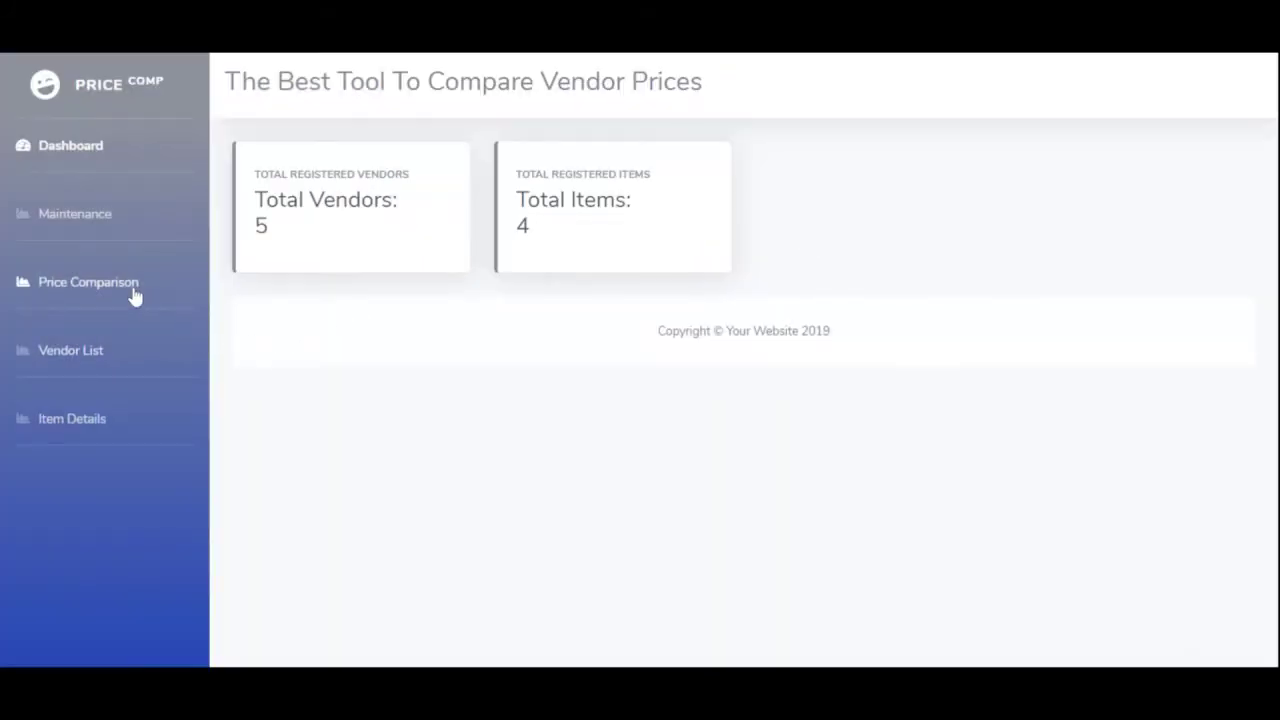
left_click(134, 293)
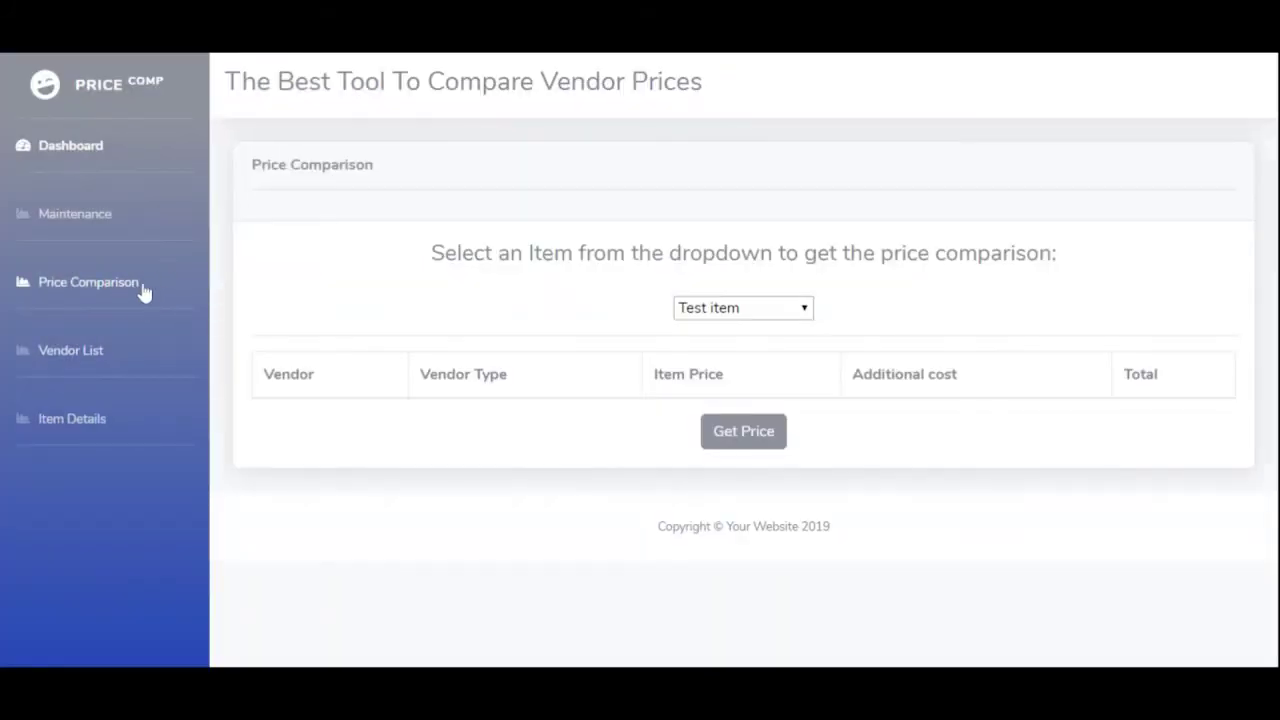
- Get vendor prices for Bottles Water 1L and highlight the cheaper 11.5 total
left_click(688, 309)
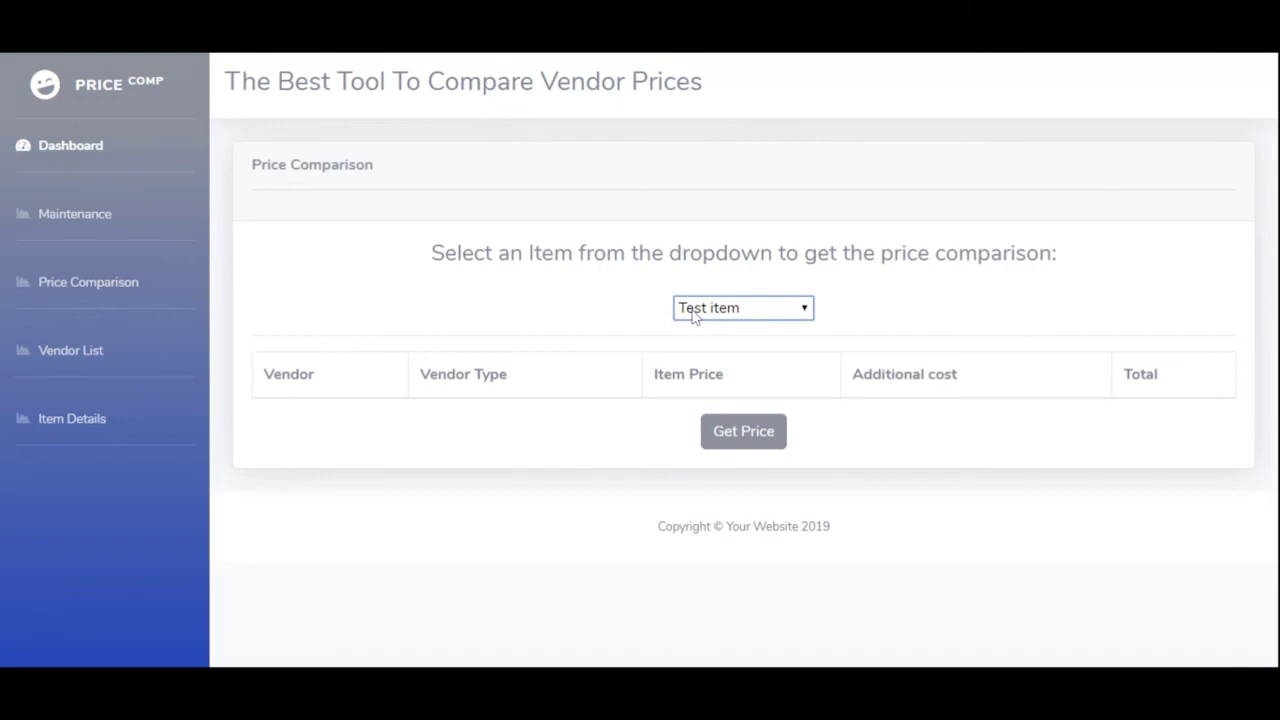
left_click(708, 400)
left_click(737, 432)
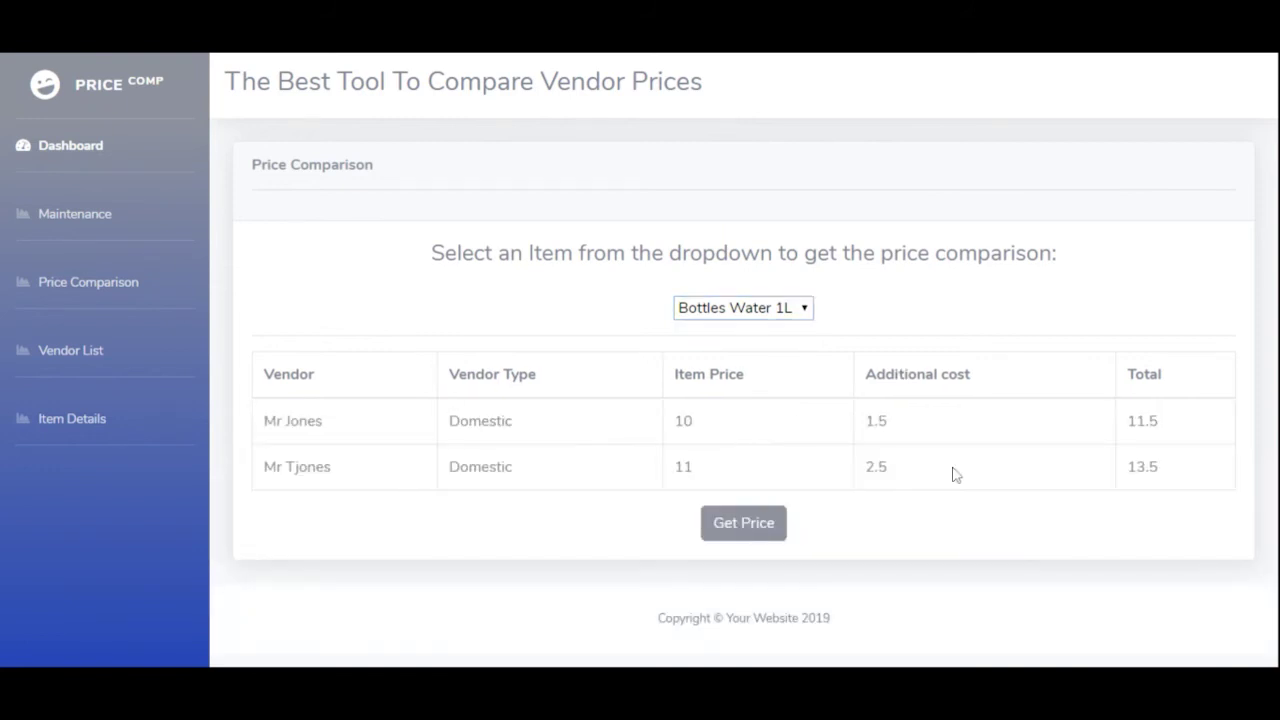
left_click_drag(1171, 423, 1126, 422)
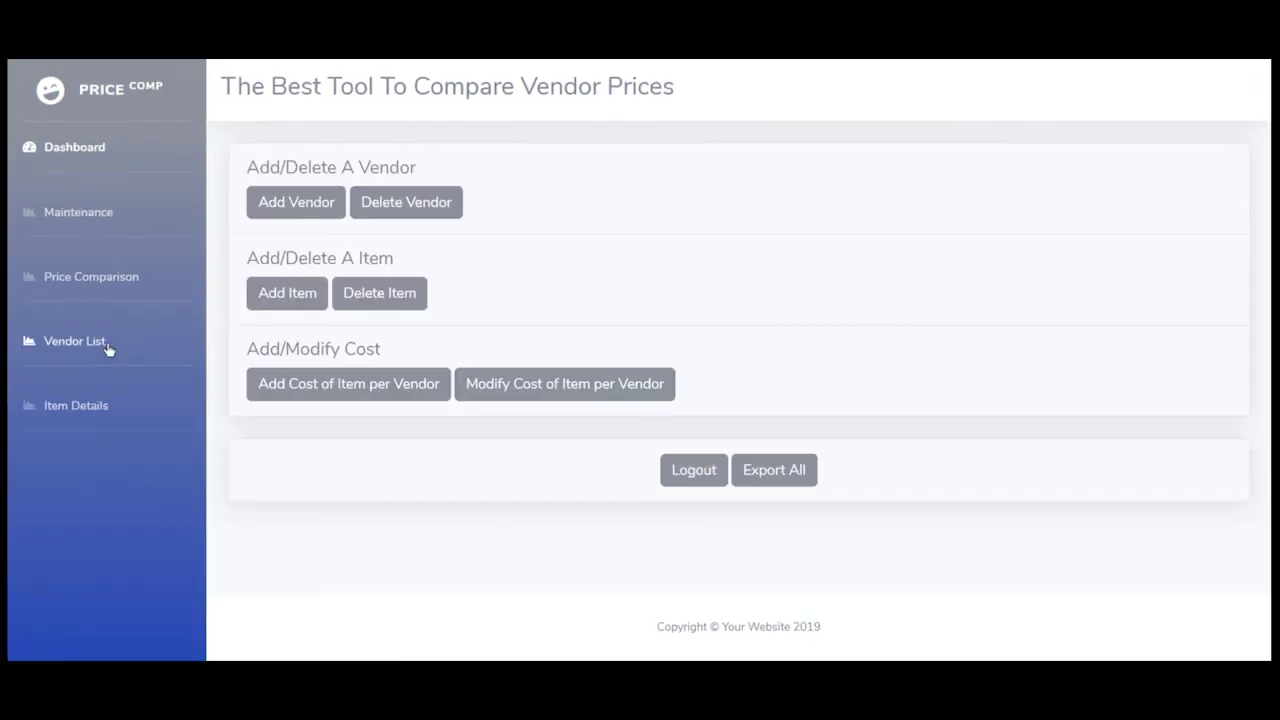
- Show the Vendor List's four-vendor details table, export it to Excel, then print it
left_click(107, 346)
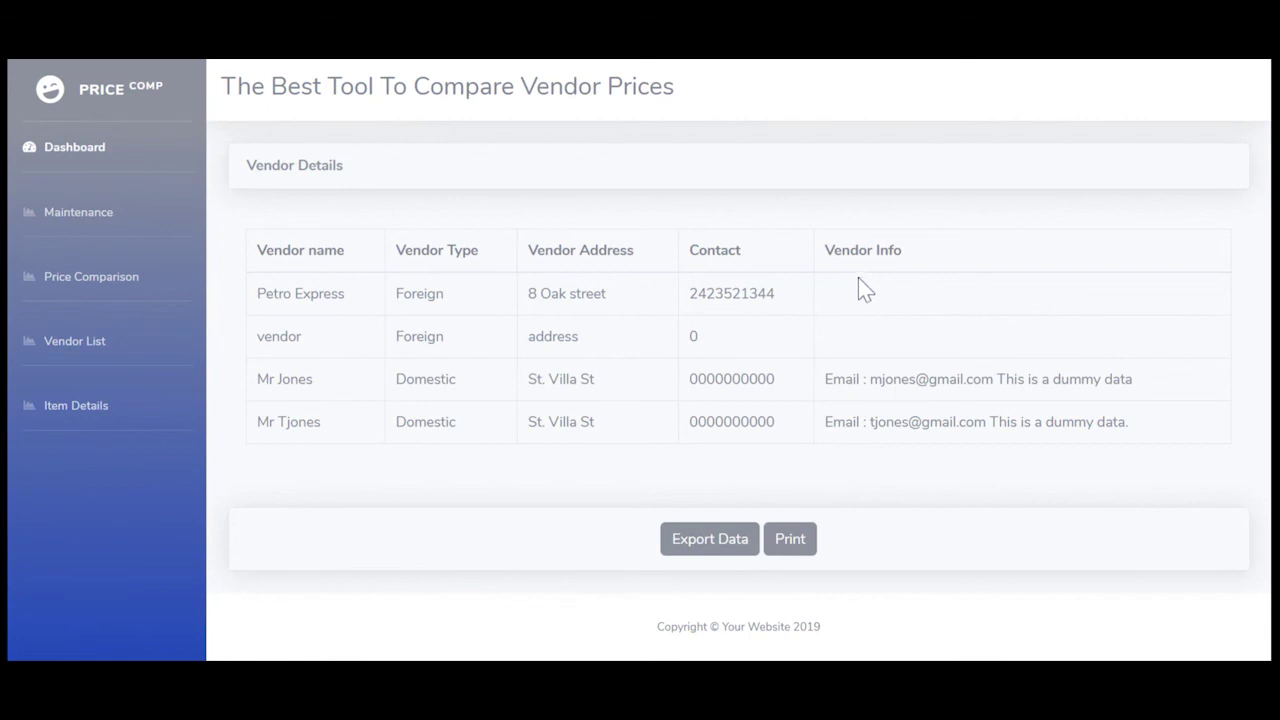
left_click(678, 545)
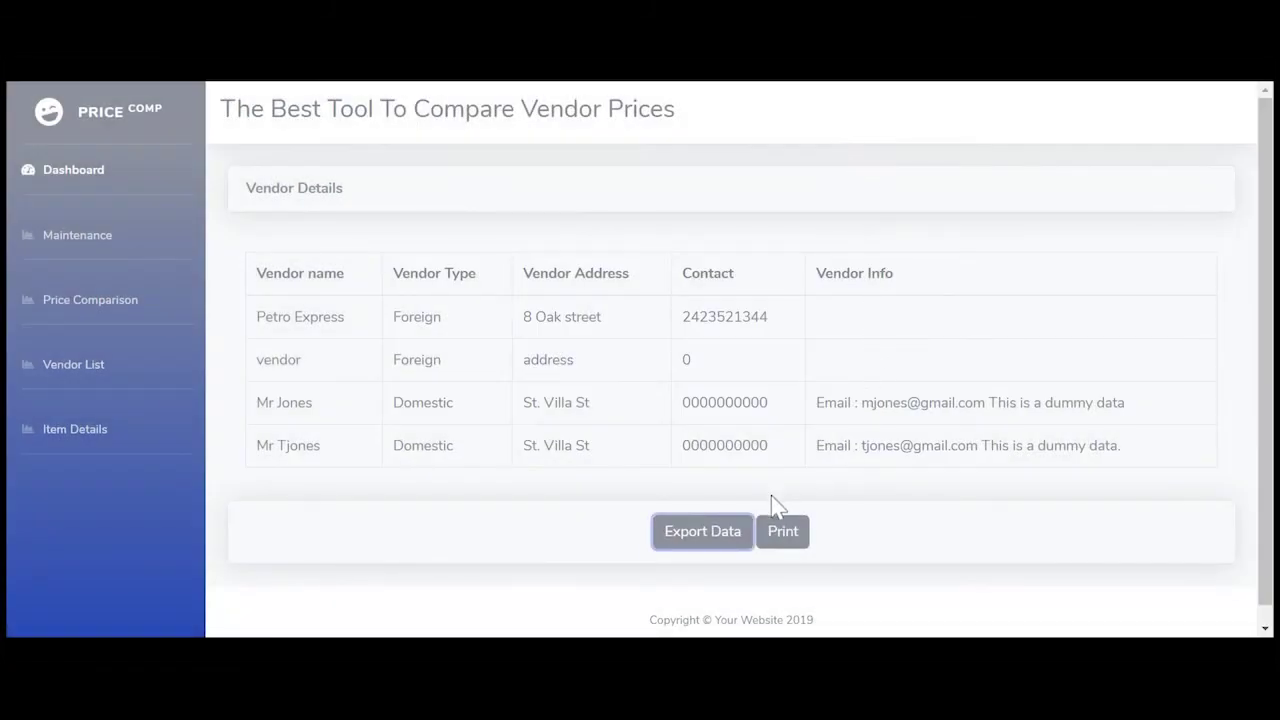
left_click(777, 538)
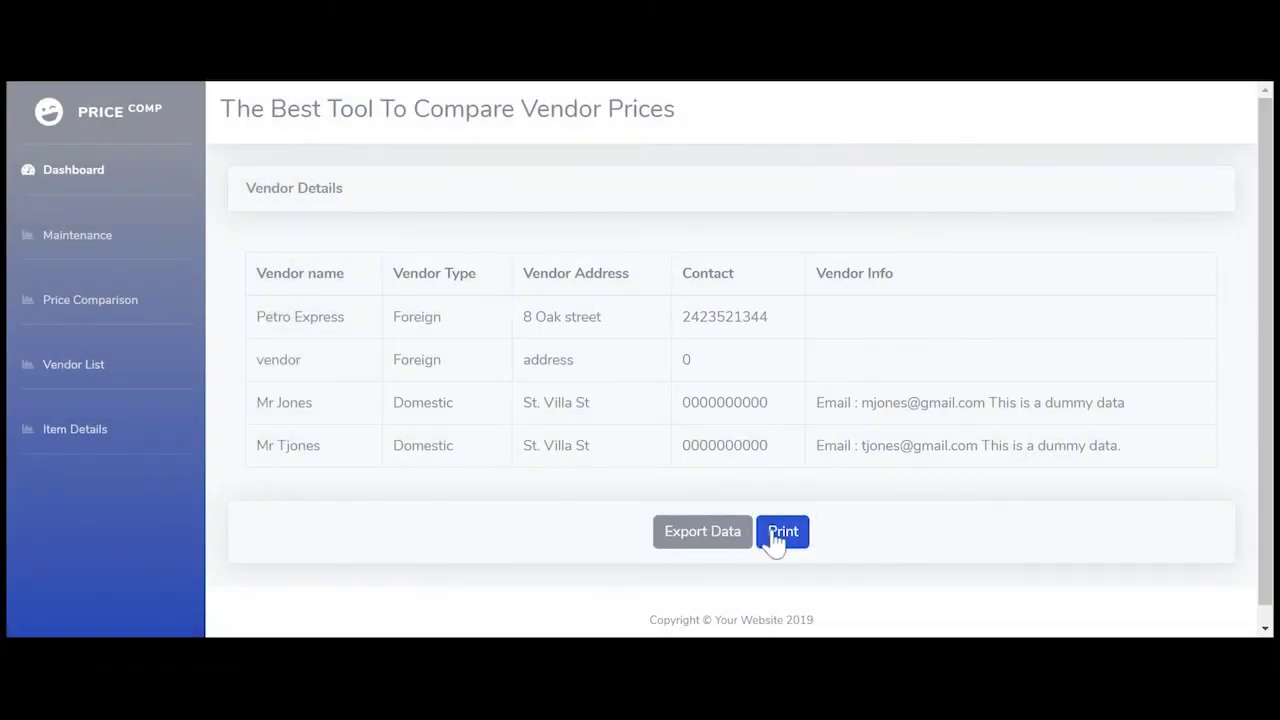
- Export the Item Details table (Motor Oil, Diet Coke, Bottles Water 1L) to Excel, then print it
left_click(86, 436)
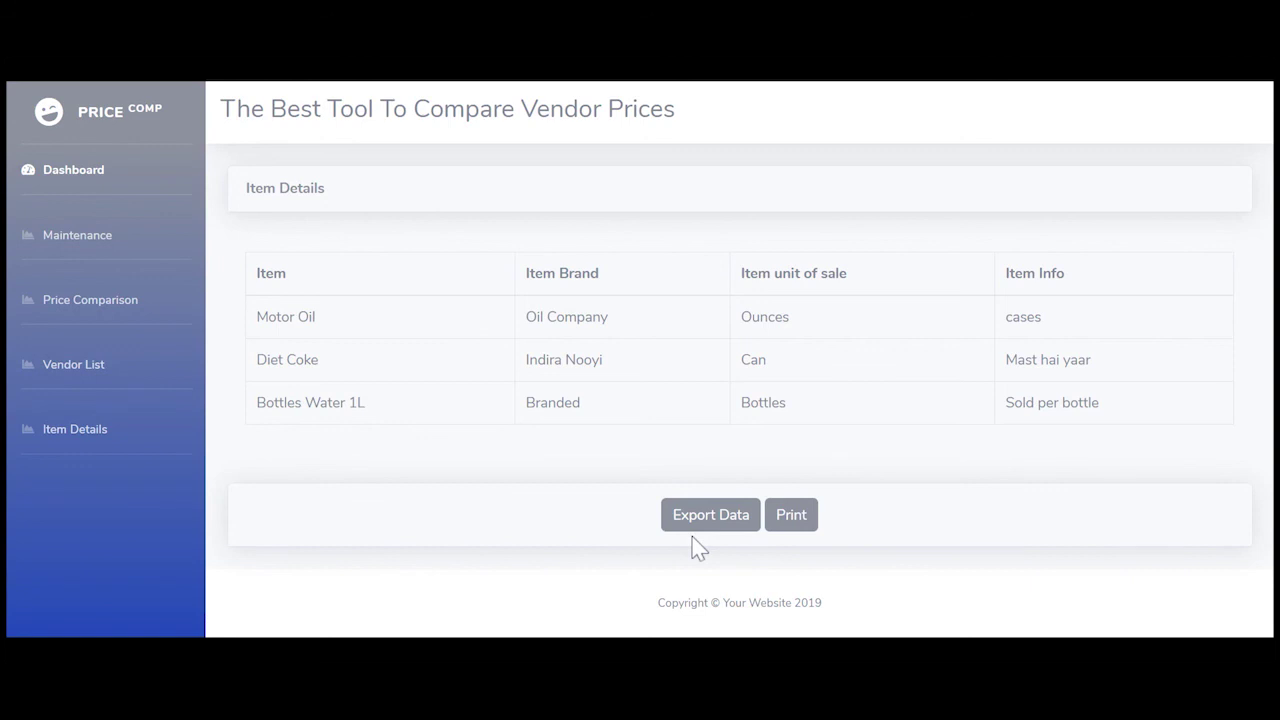
left_click(718, 520)
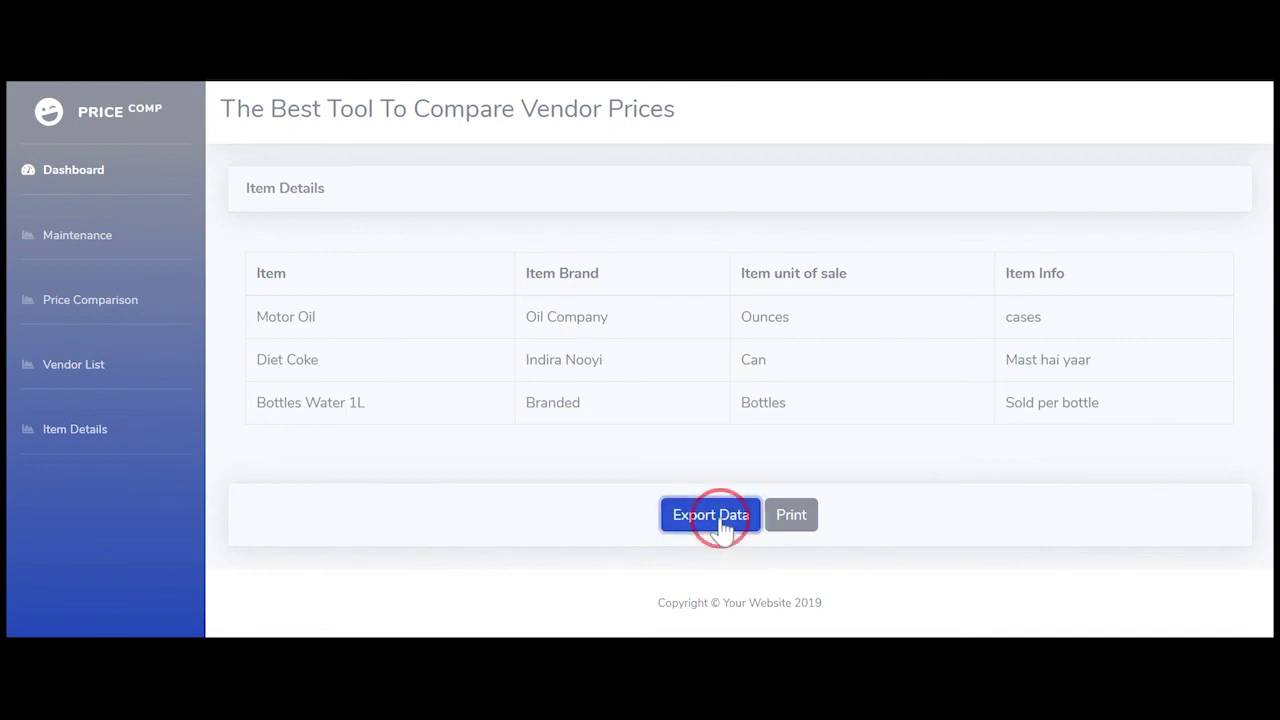
key("Escape")
left_click(797, 522)
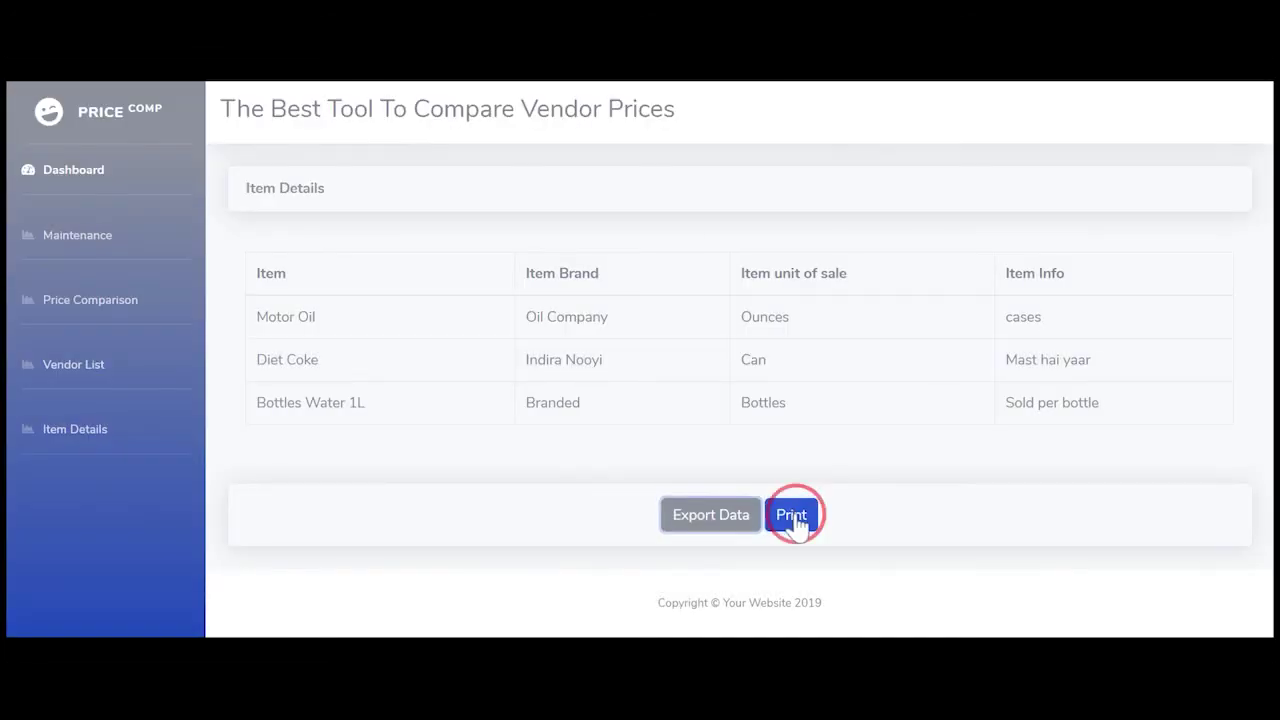